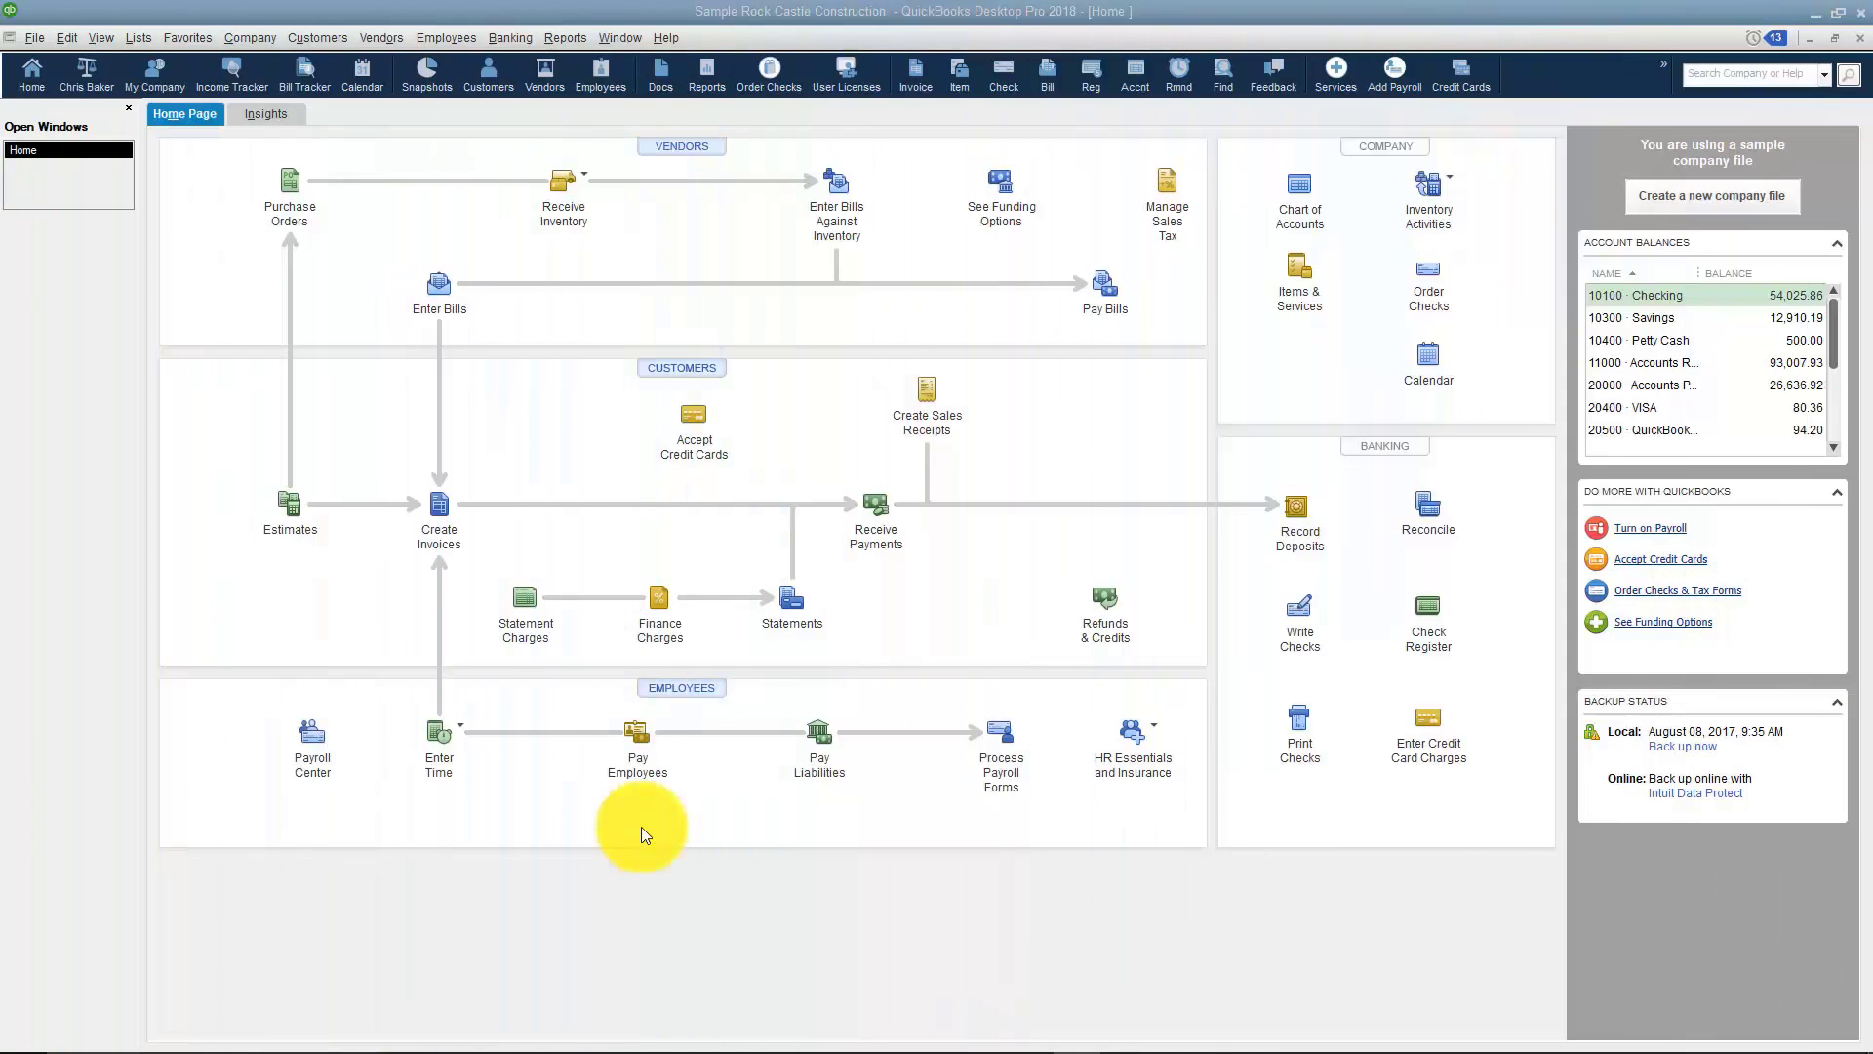
# Open Pay Employees, check the Employees tab, then select the overdue 12/16–12/29/2007 payroll.
pyautogui.click(635, 738)
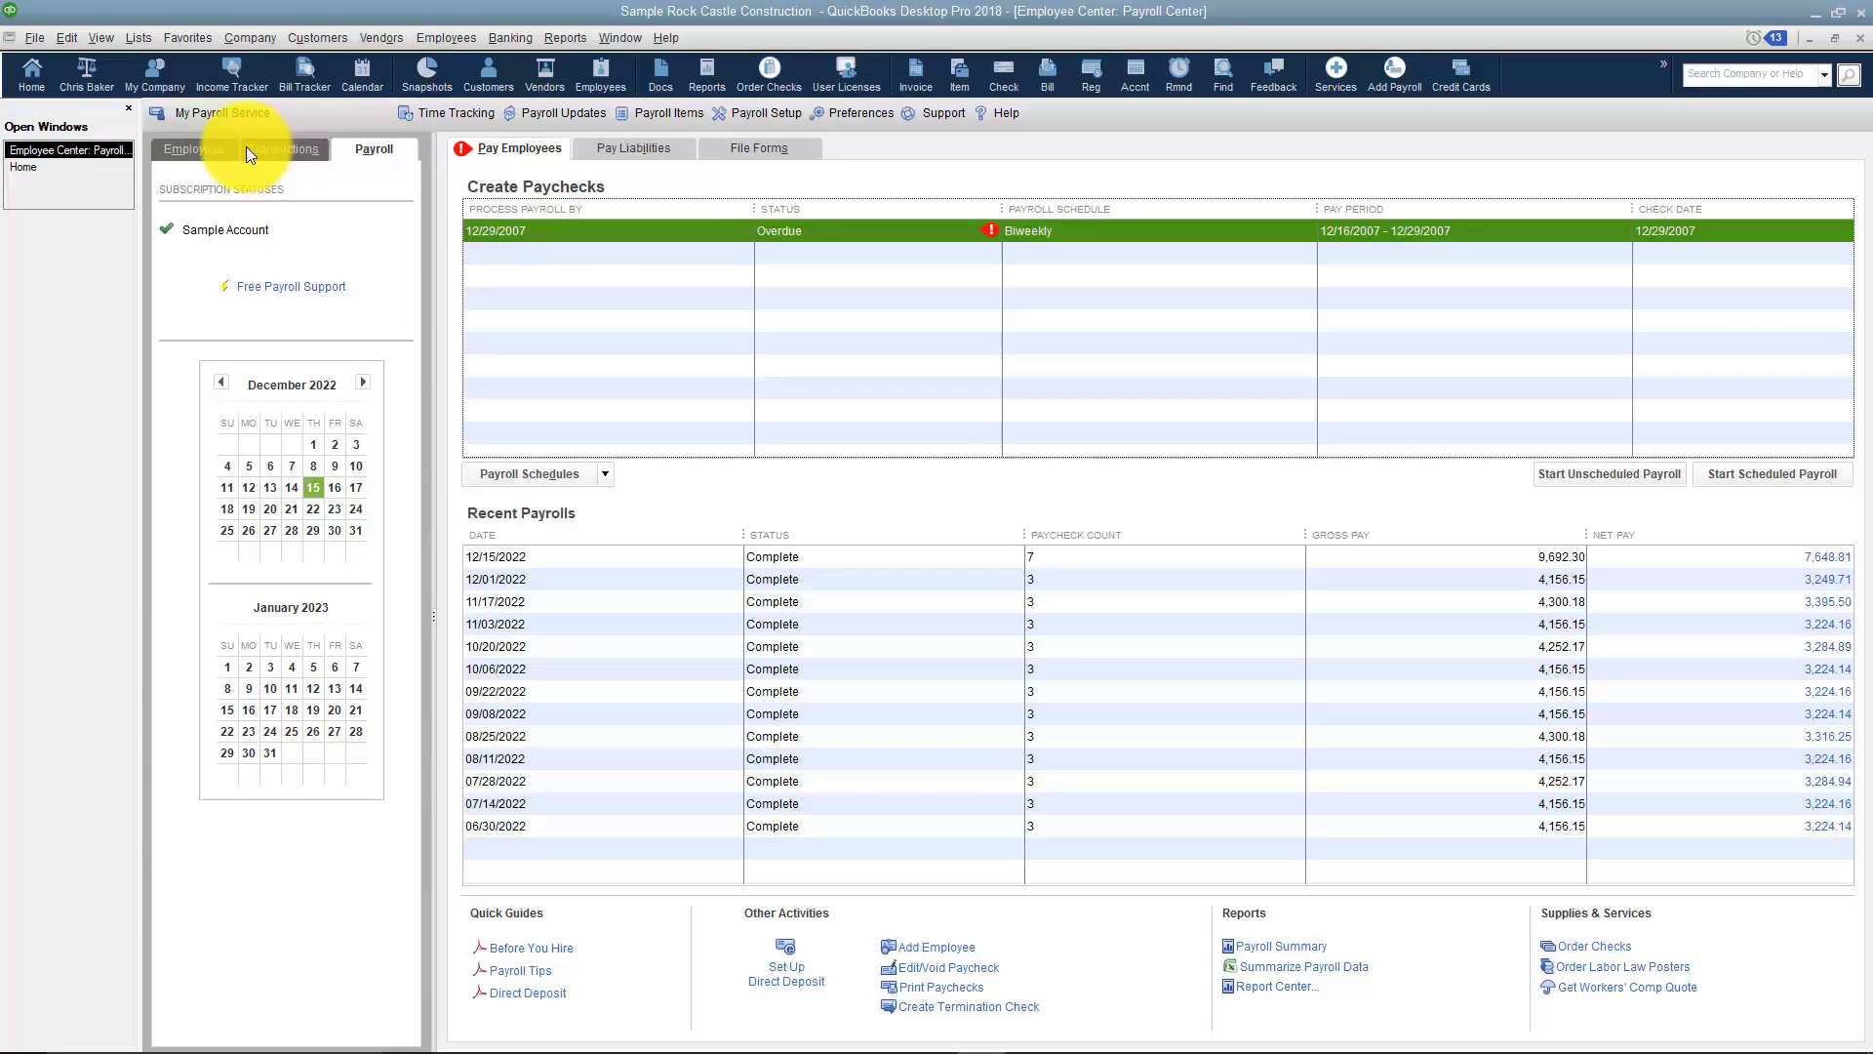
pyautogui.click(219, 144)
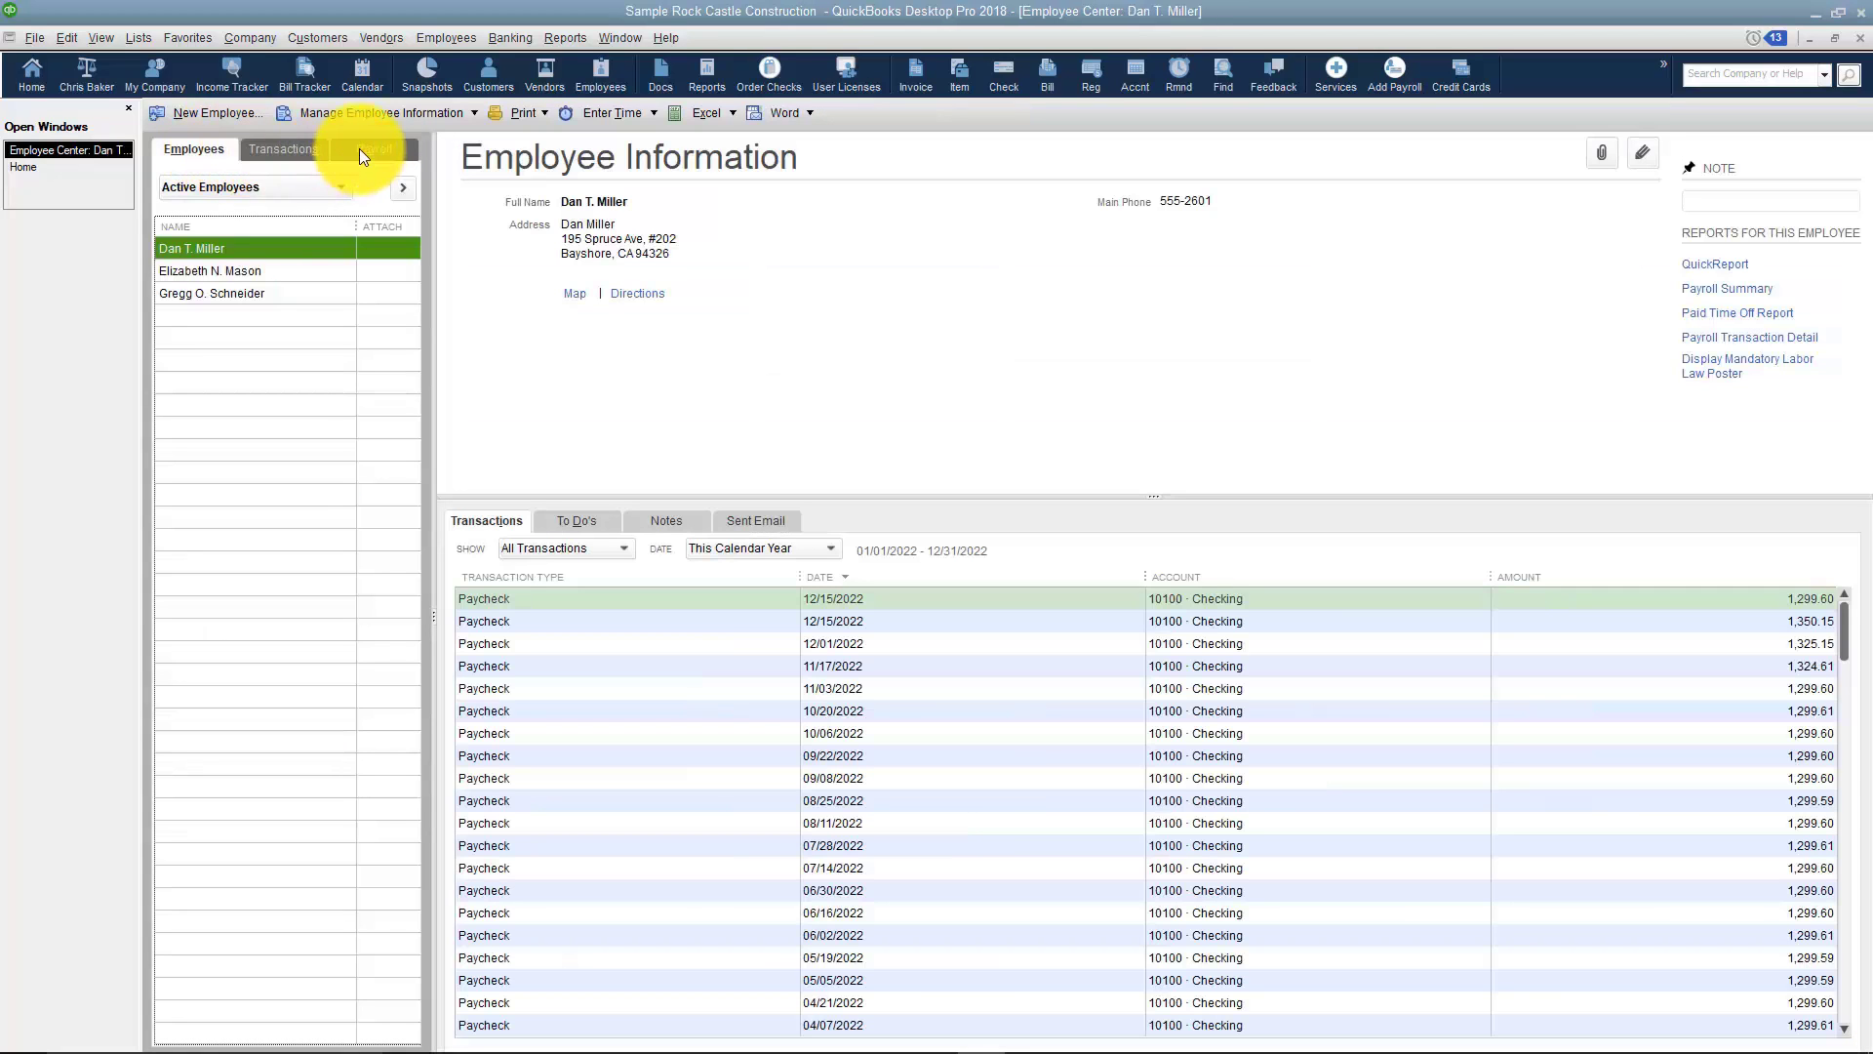
pyautogui.click(359, 148)
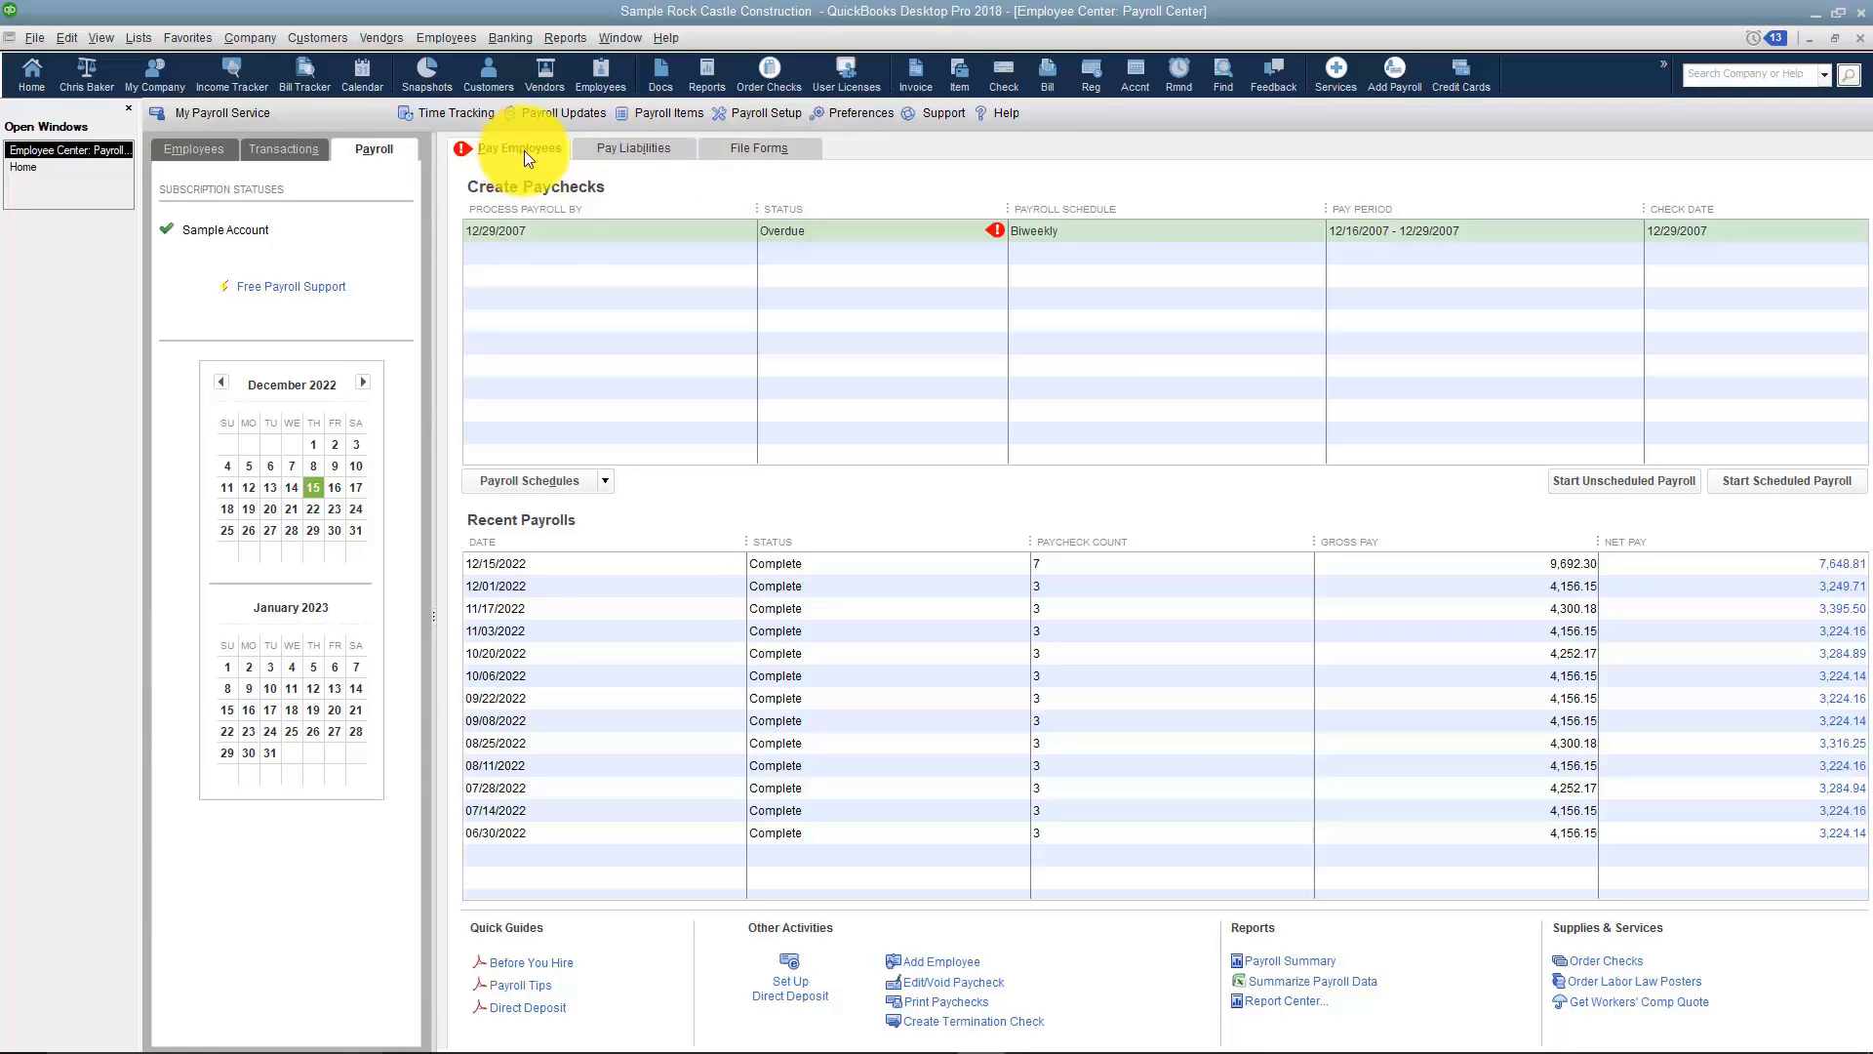
pyautogui.click(548, 228)
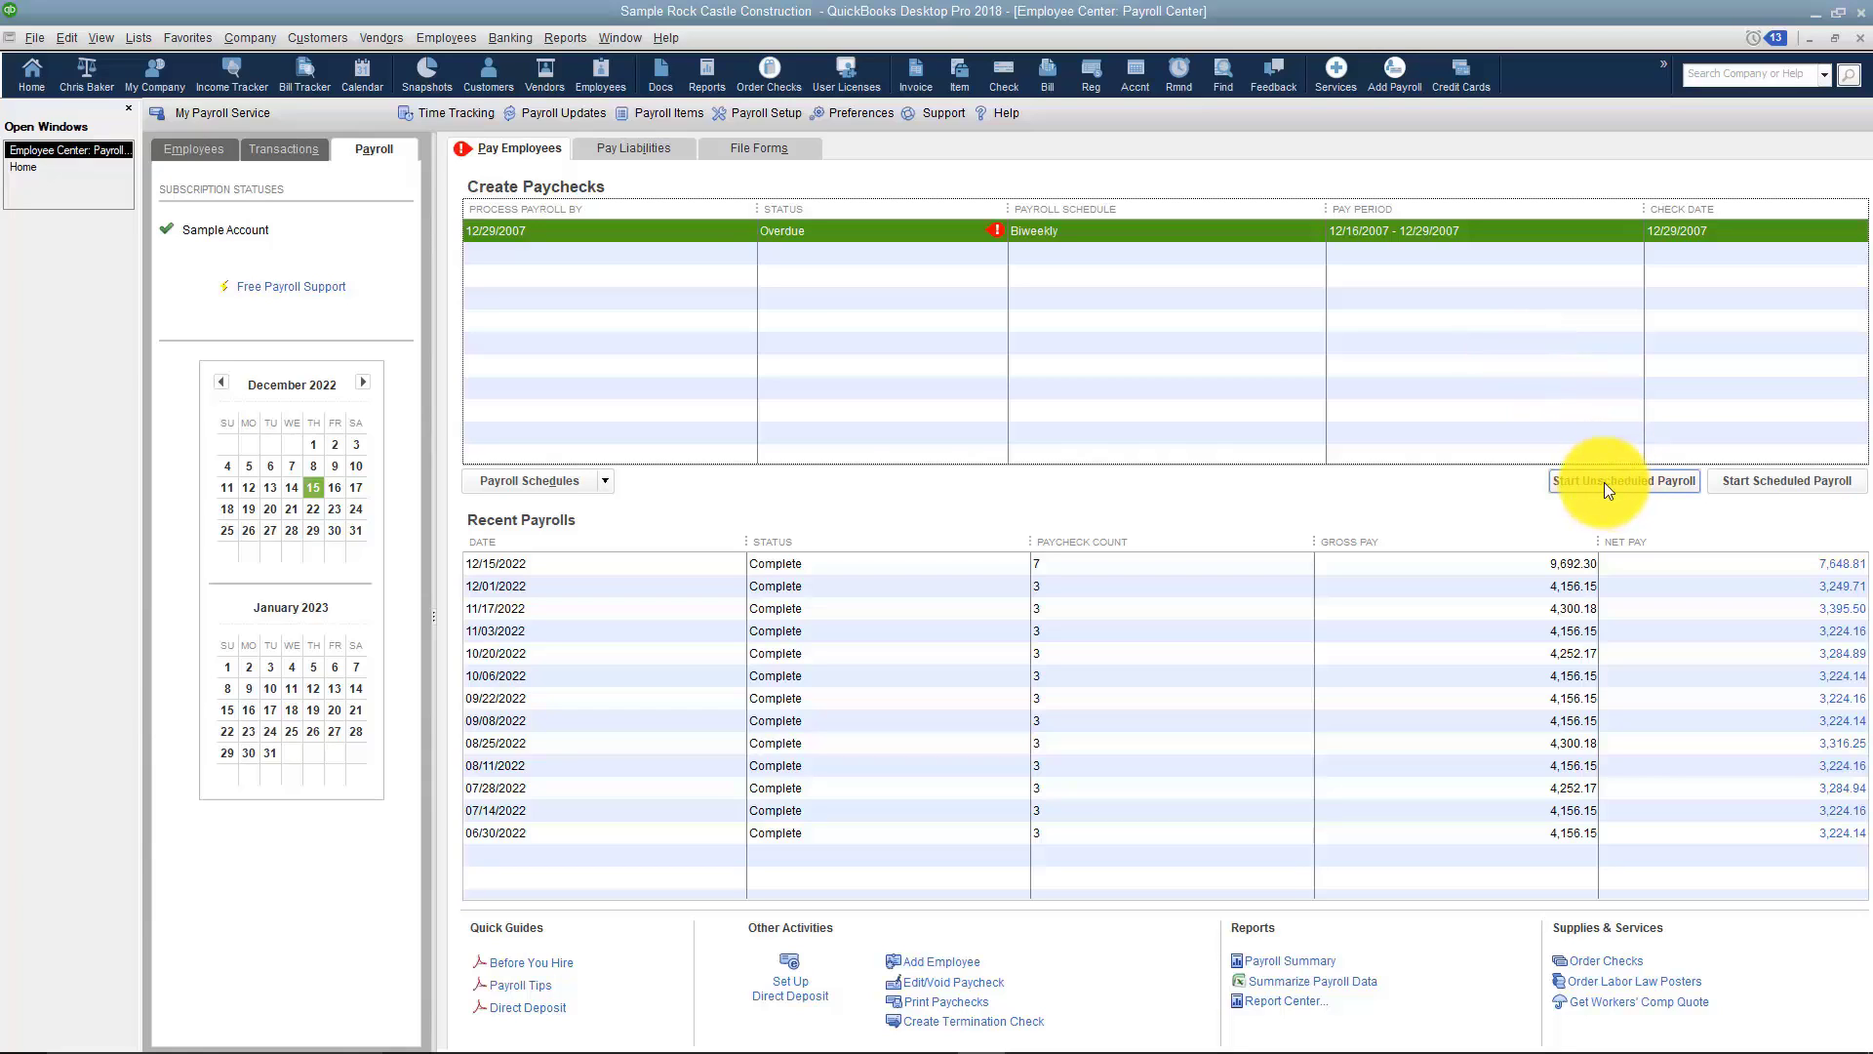
pyautogui.click(604, 480)
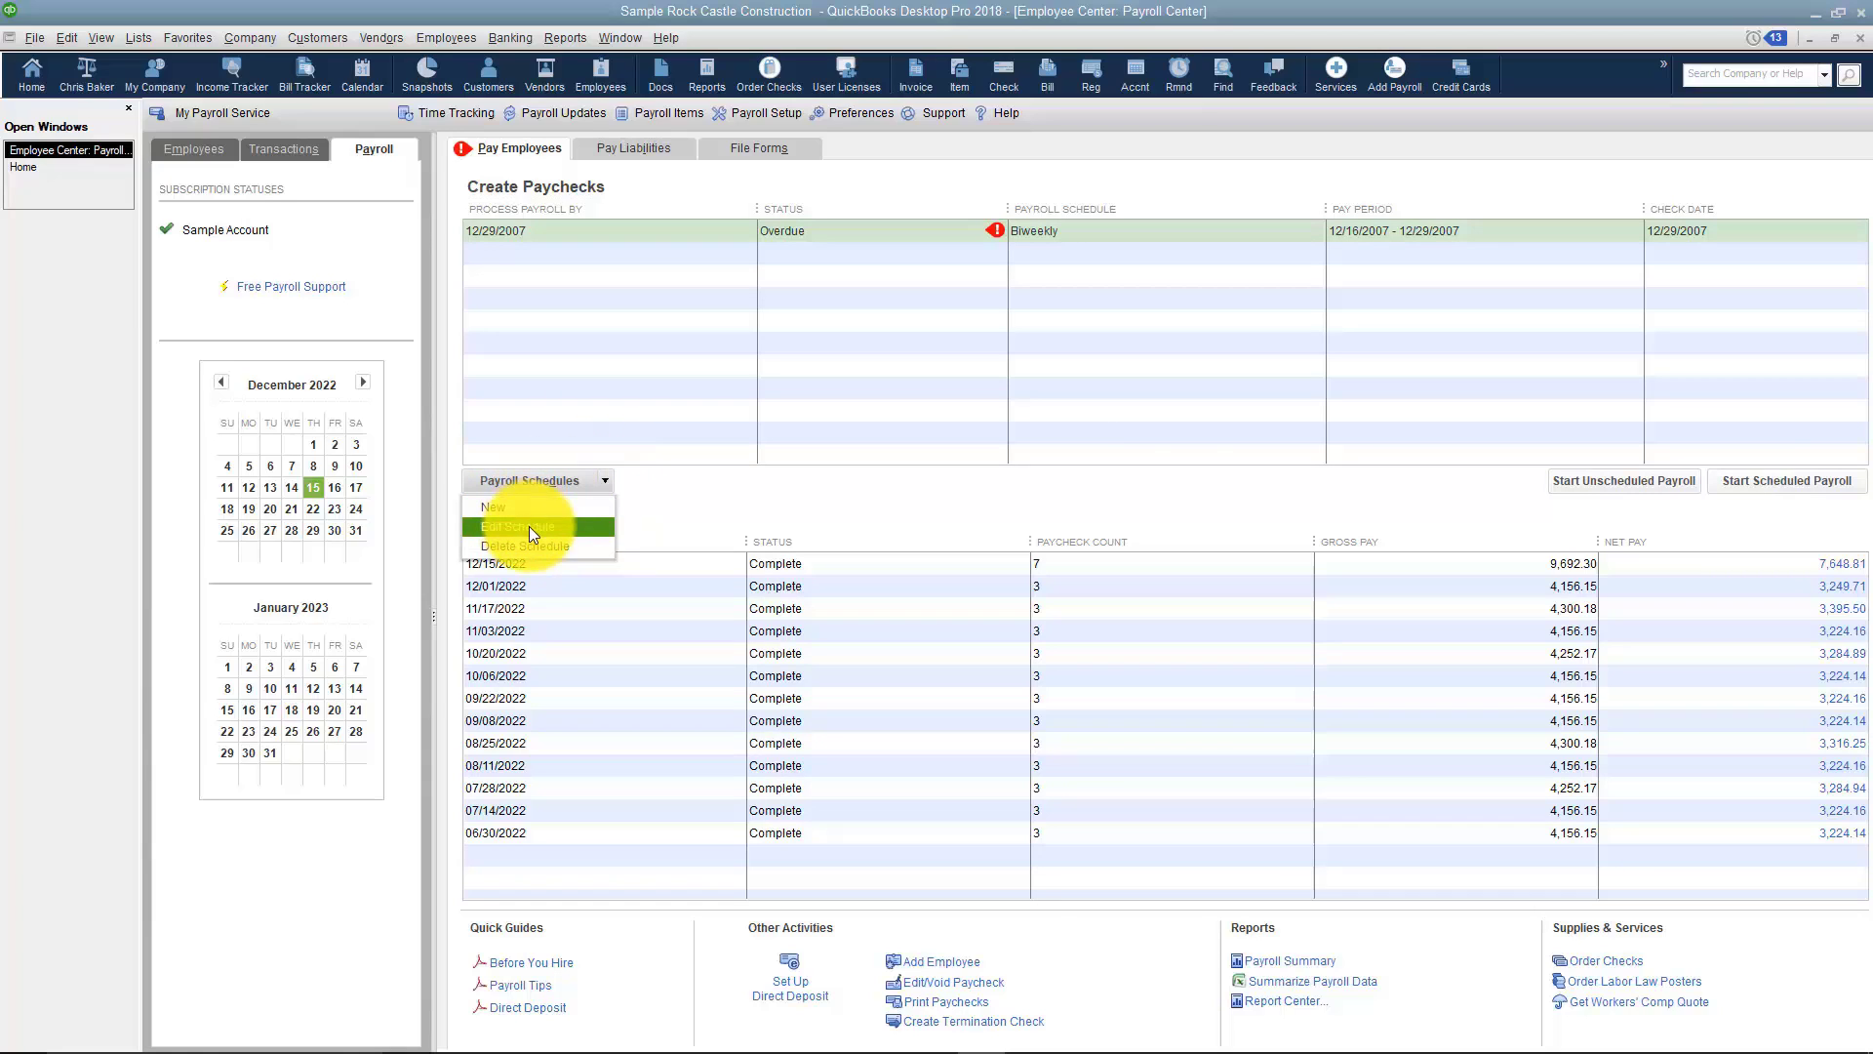
pyautogui.click(1046, 509)
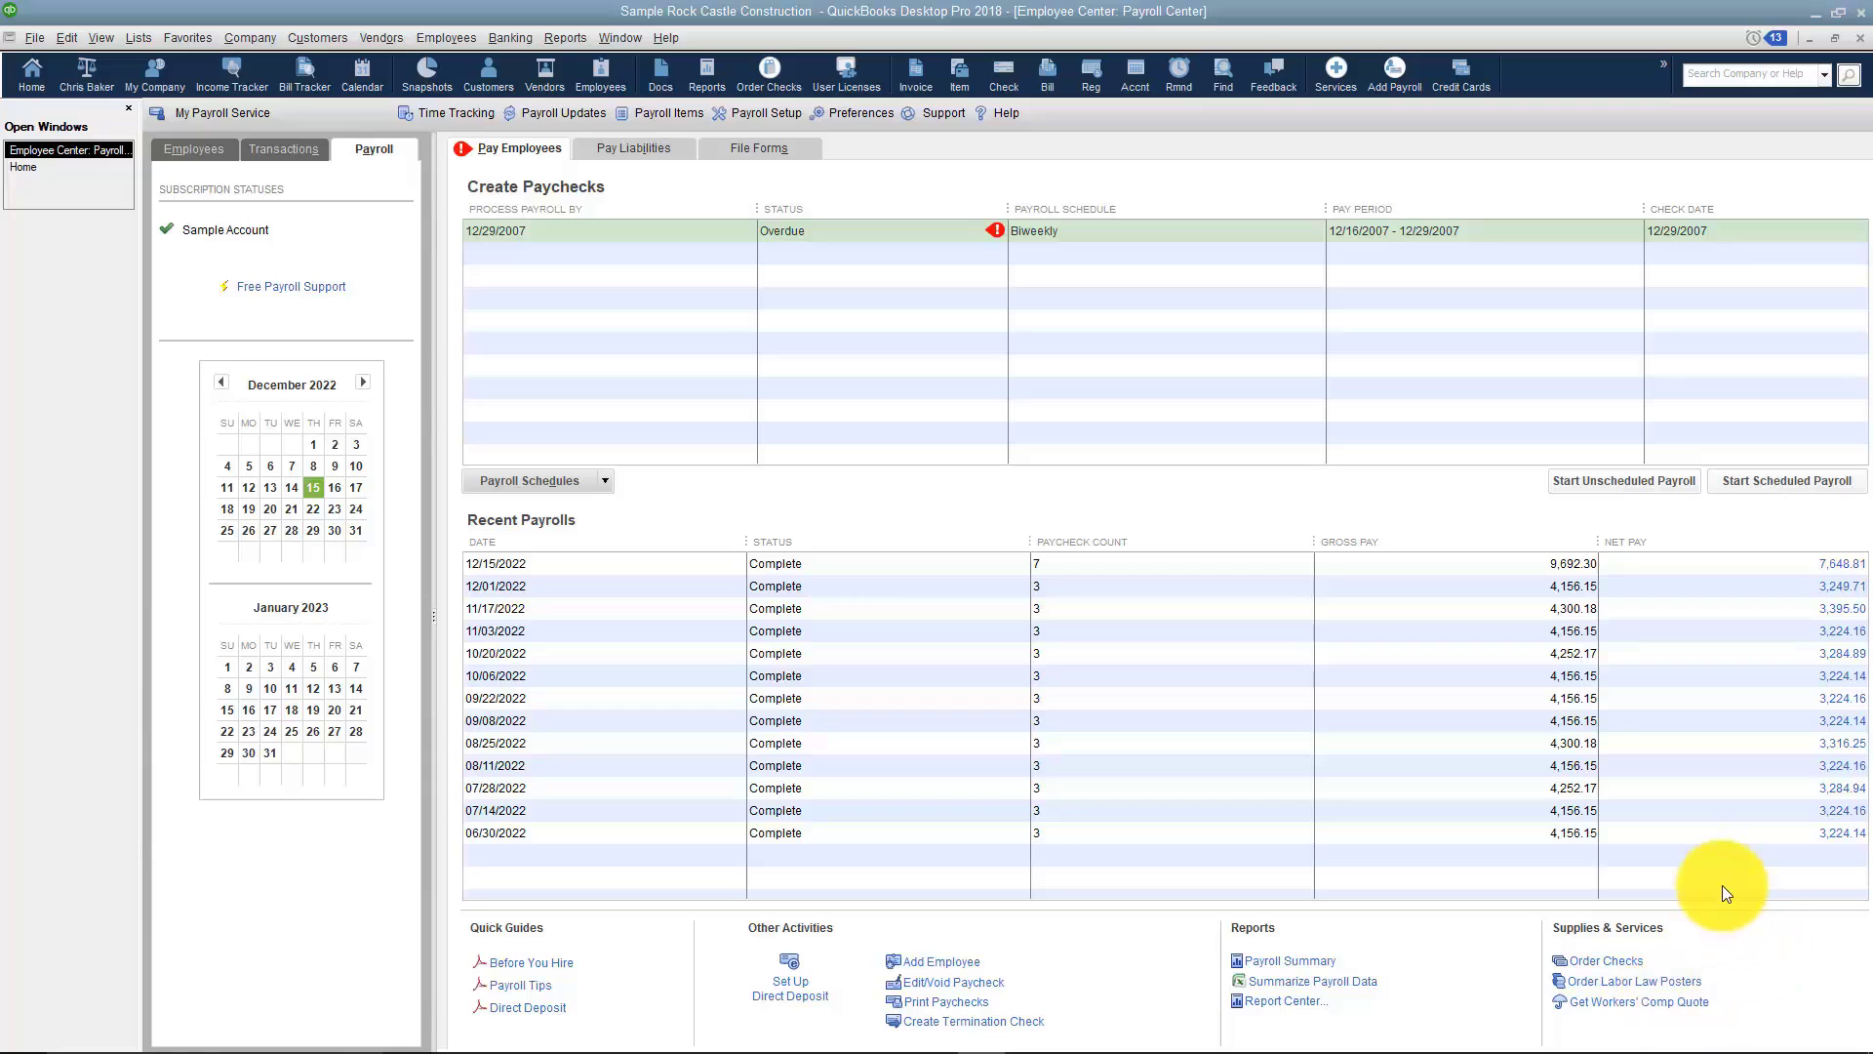
# Start an unscheduled payroll with the pay period ending 12/31/2022.
pyautogui.click(1588, 483)
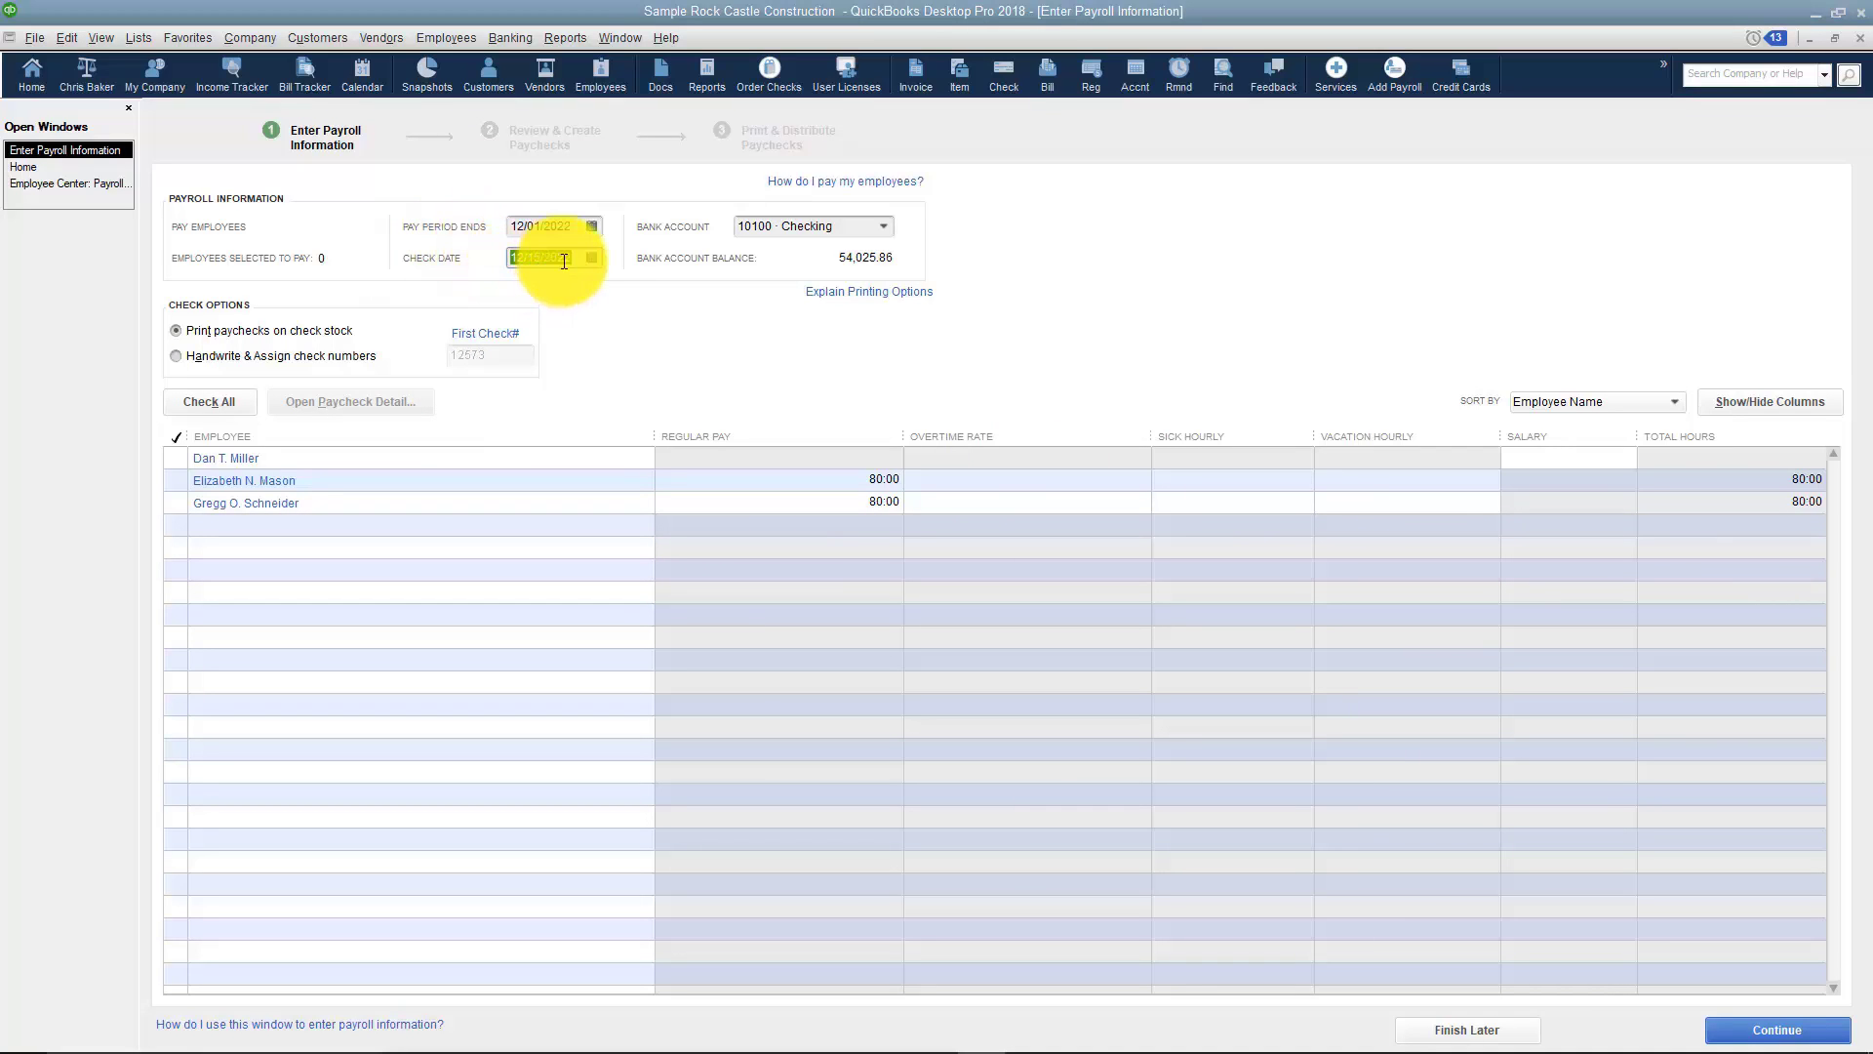
pyautogui.click(590, 226)
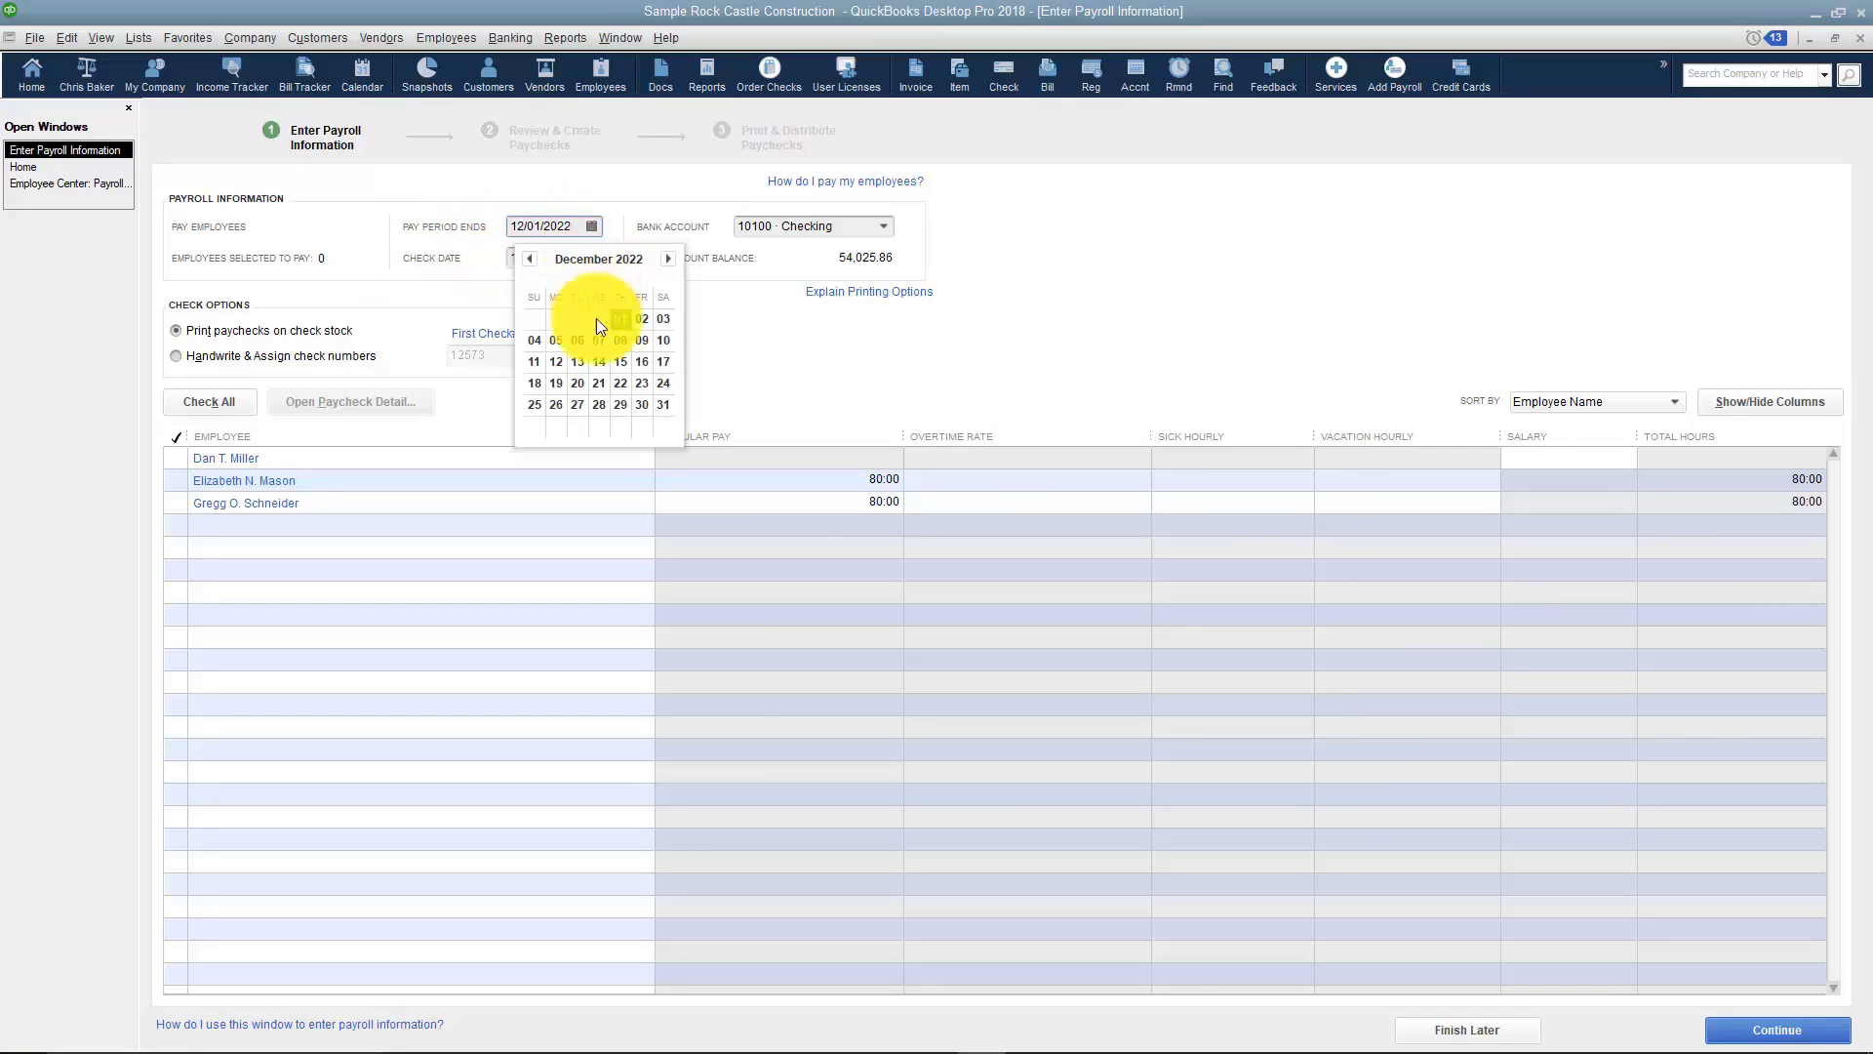
pyautogui.click(662, 408)
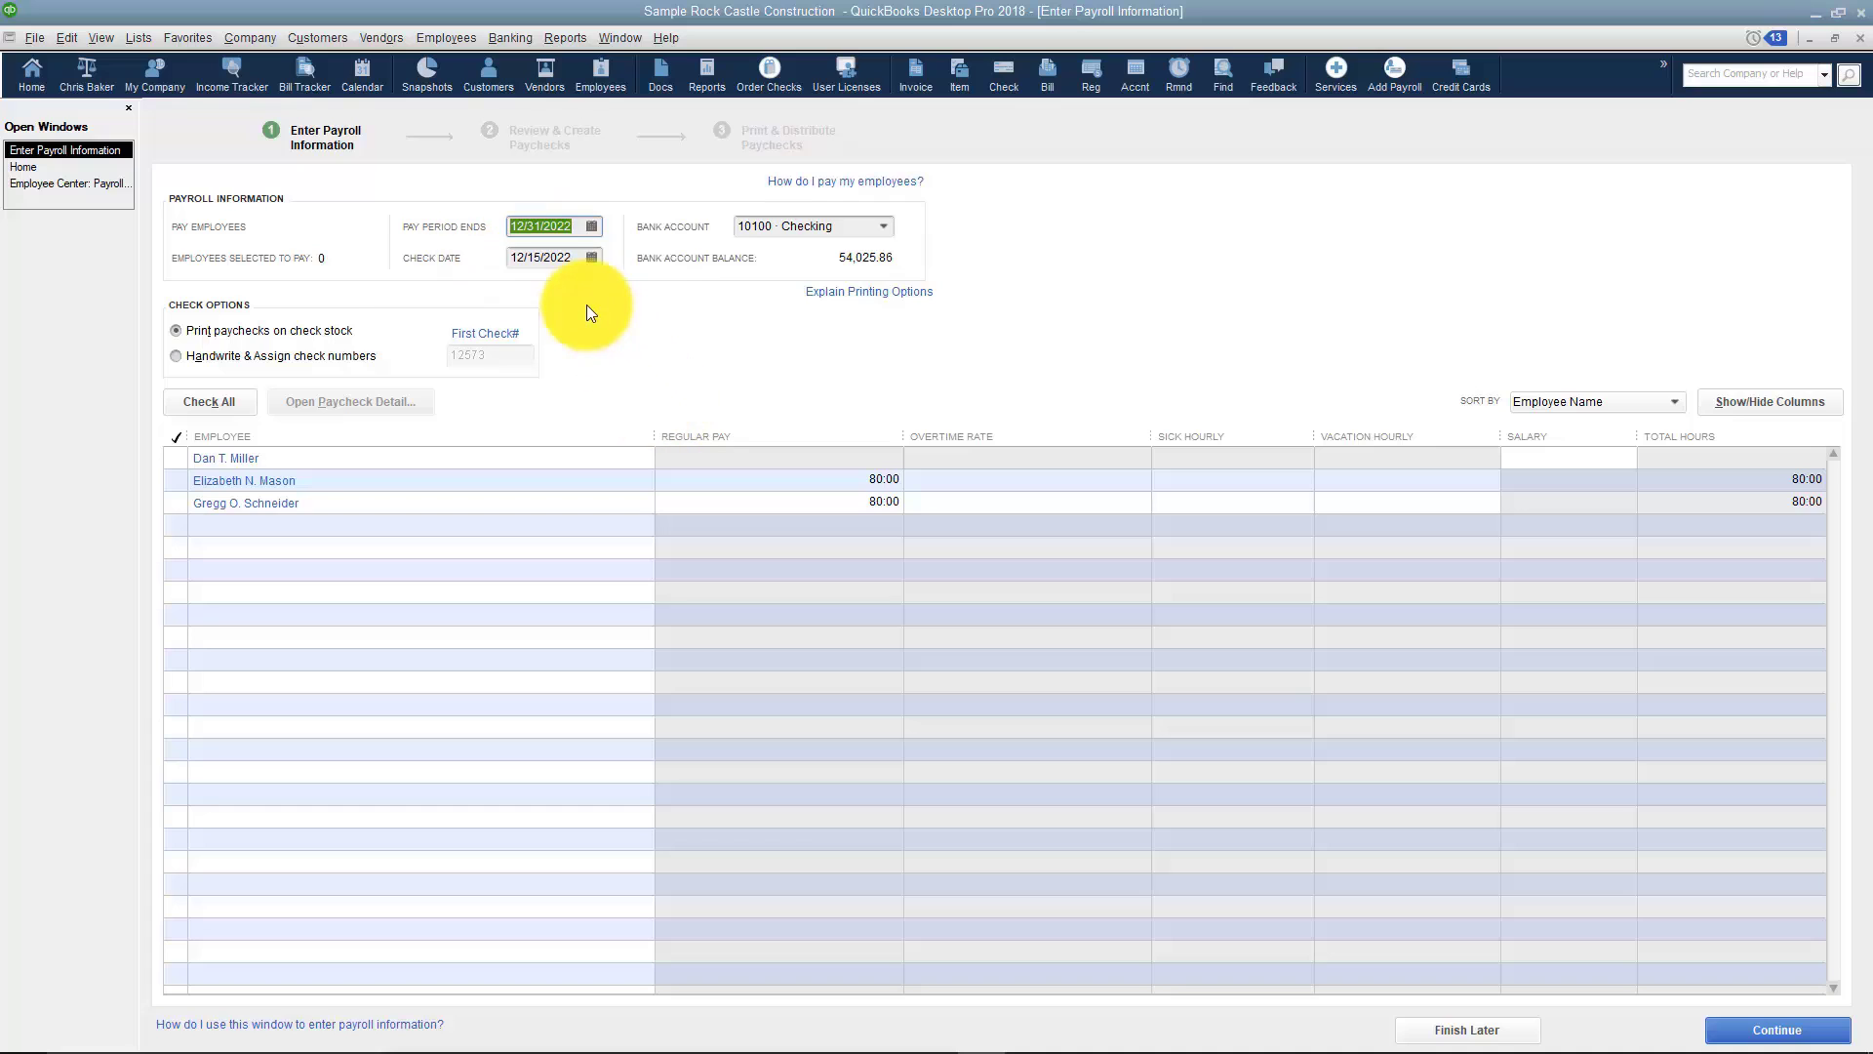
# Set the check date to 01/13/2023.
pyautogui.click(591, 257)
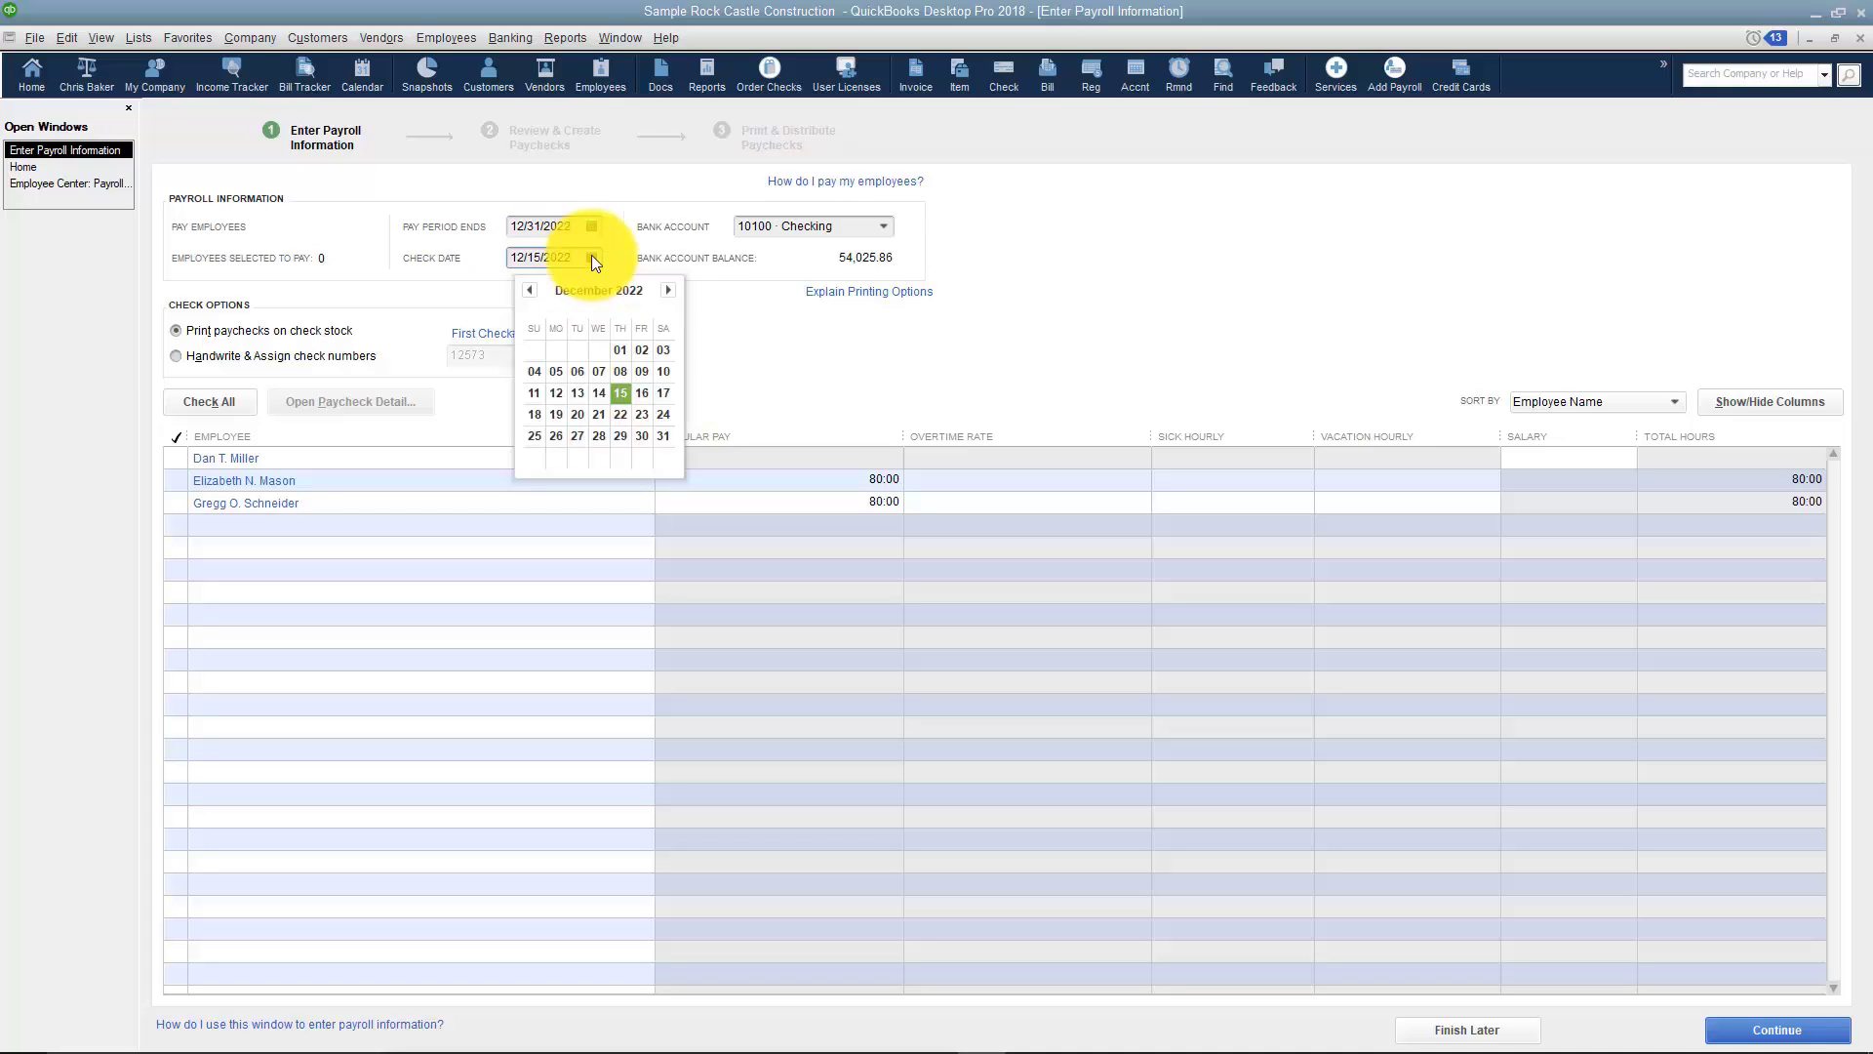
pyautogui.click(668, 290)
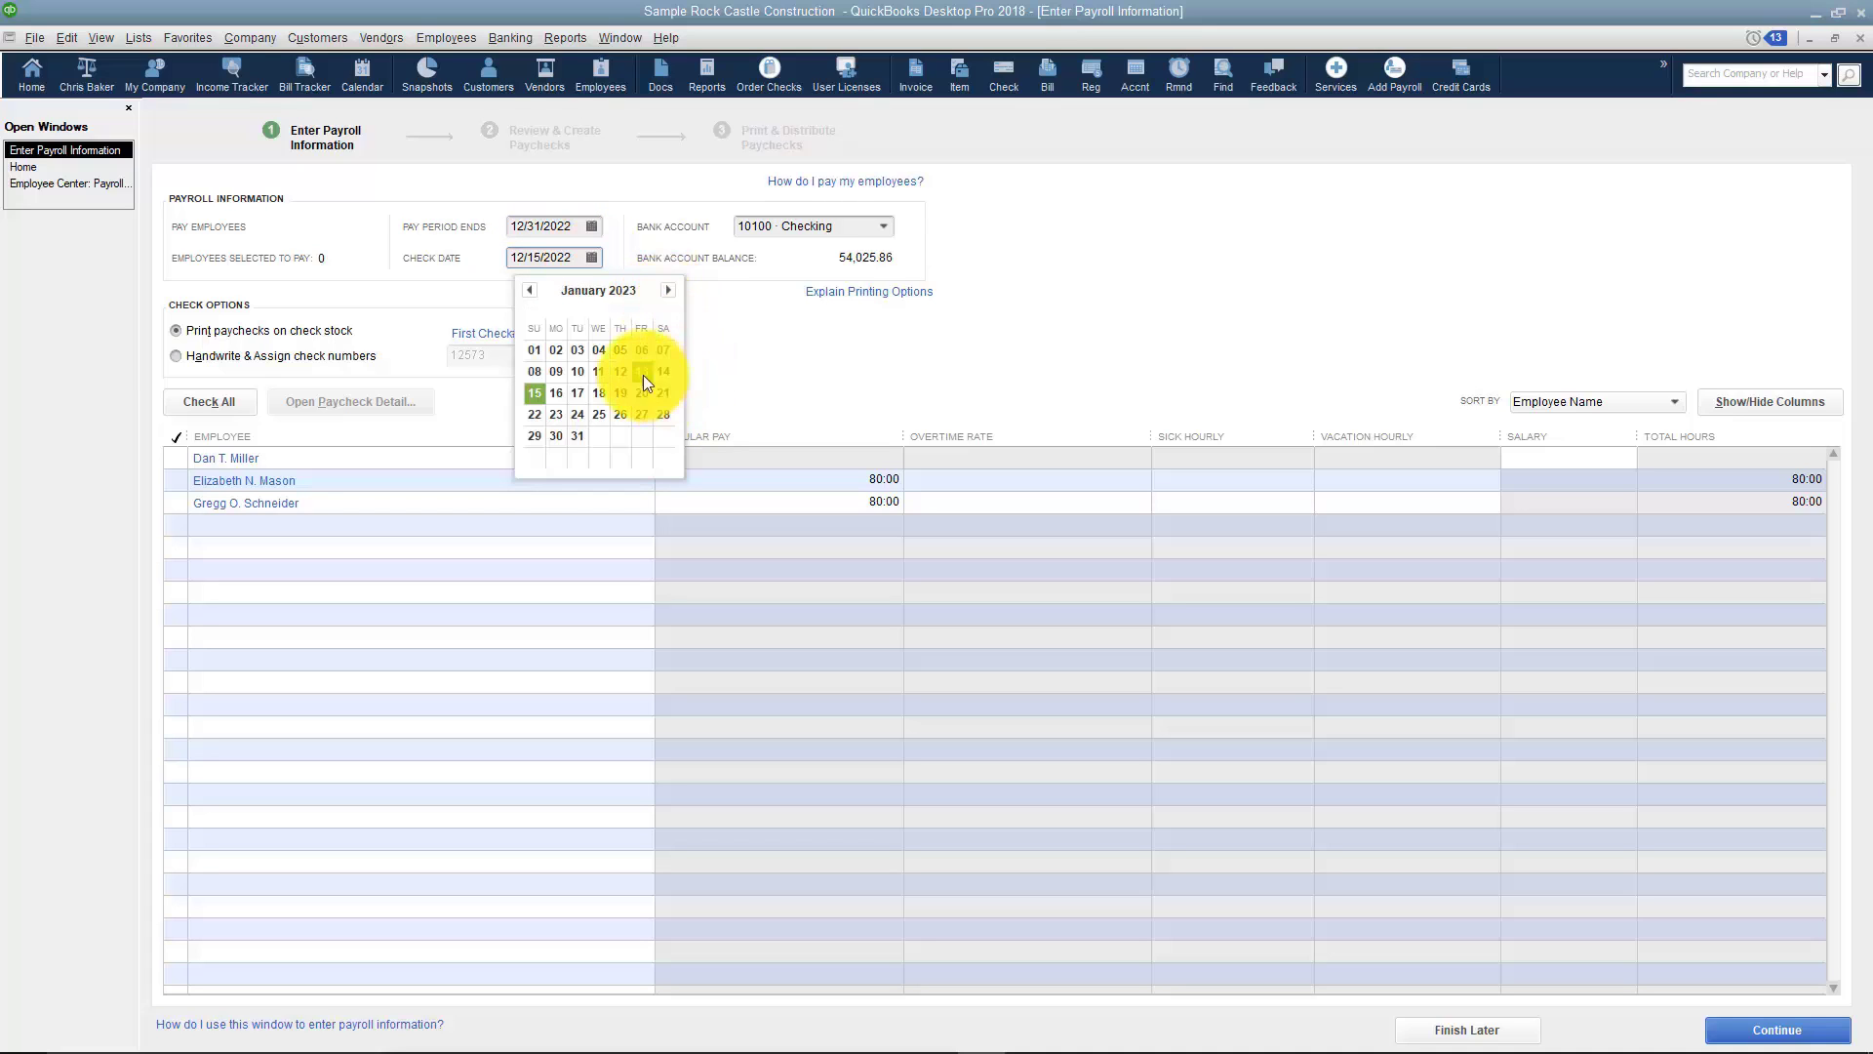
pyautogui.click(642, 371)
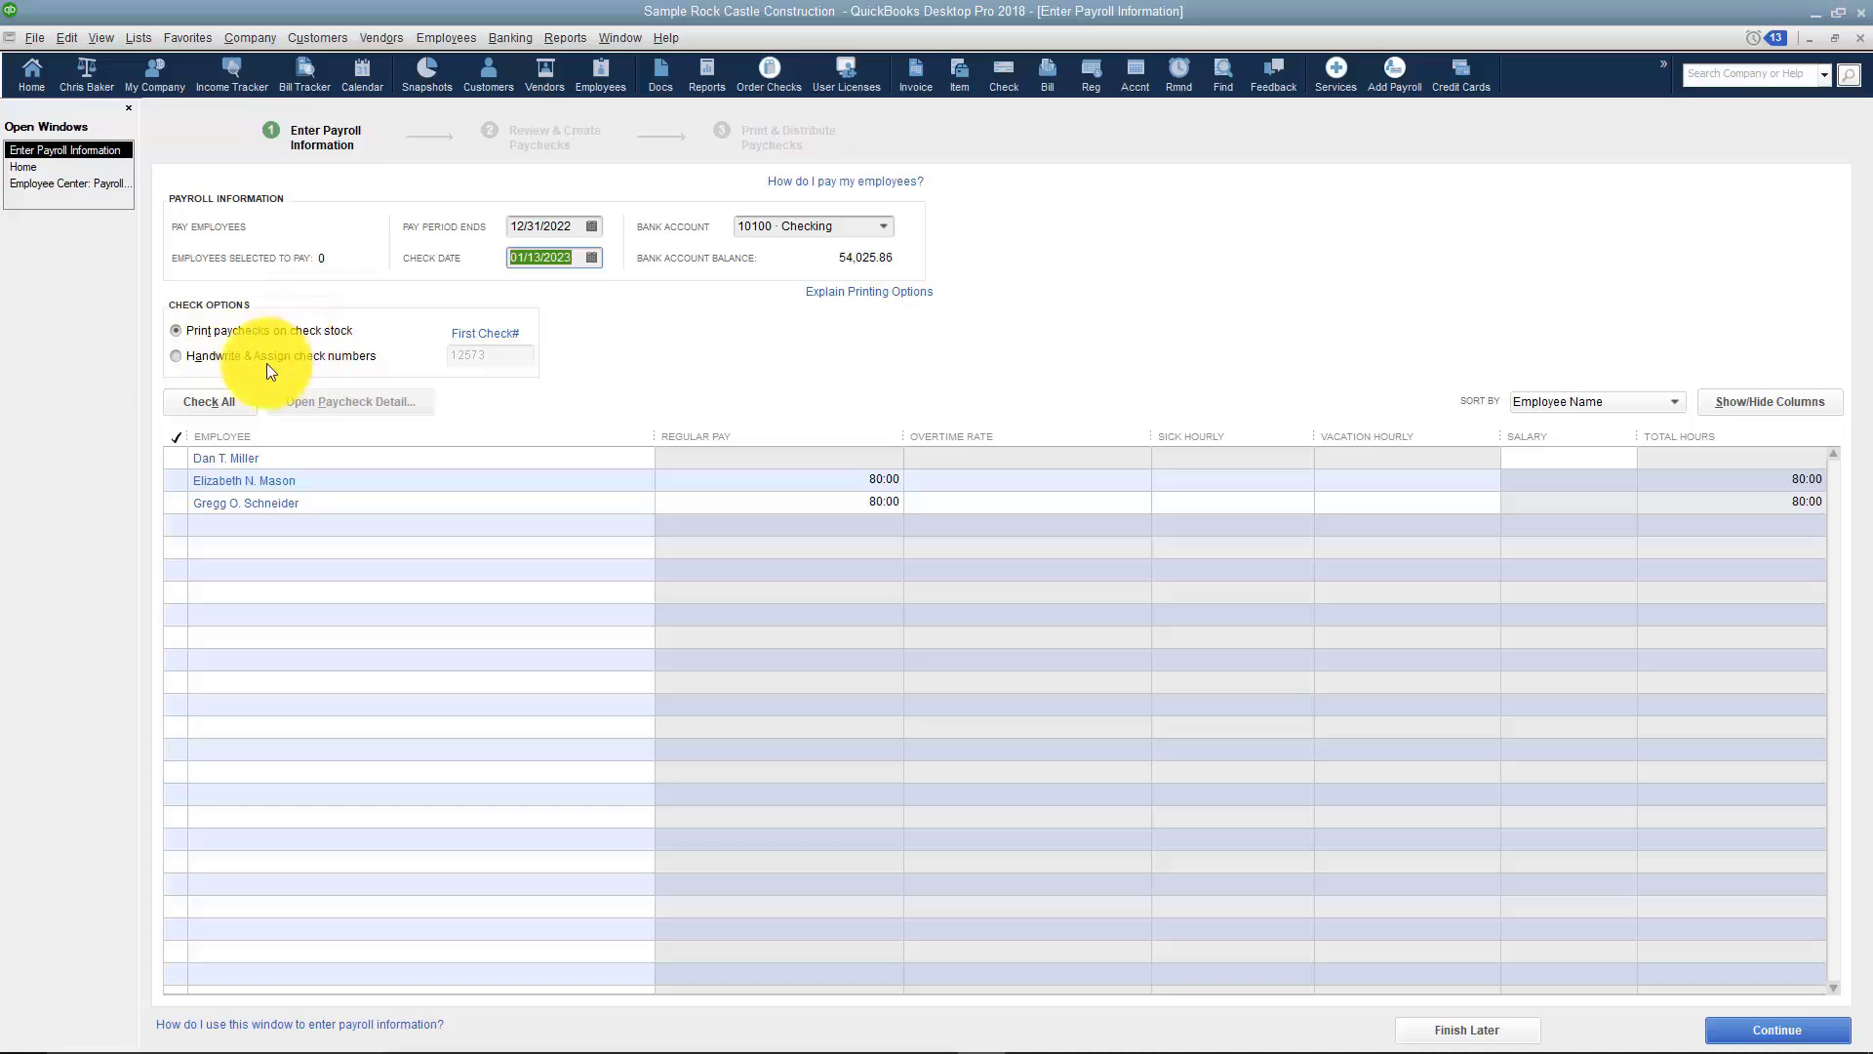
# Choose handwritten checks starting at number 12573 and leave all three employees selected.
pyautogui.click(176, 356)
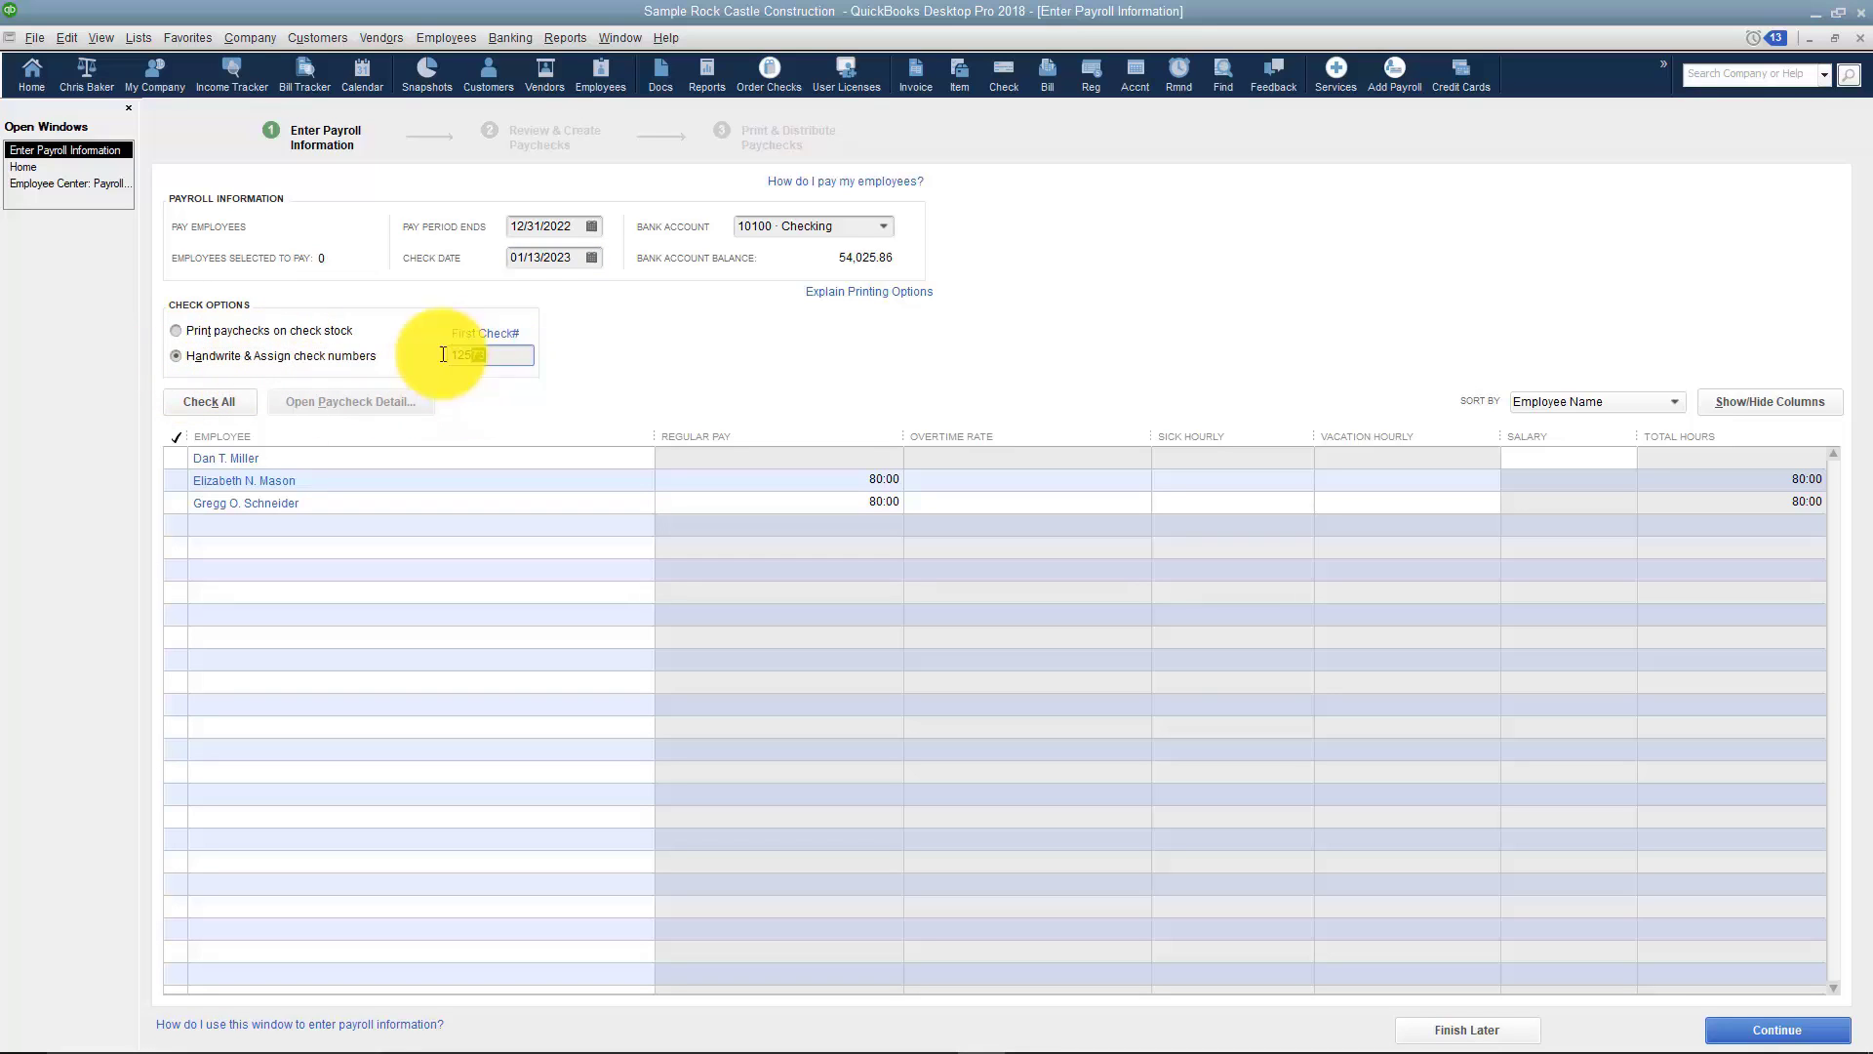
pyautogui.moveTo(488, 355); pyautogui.dragTo(435, 354)
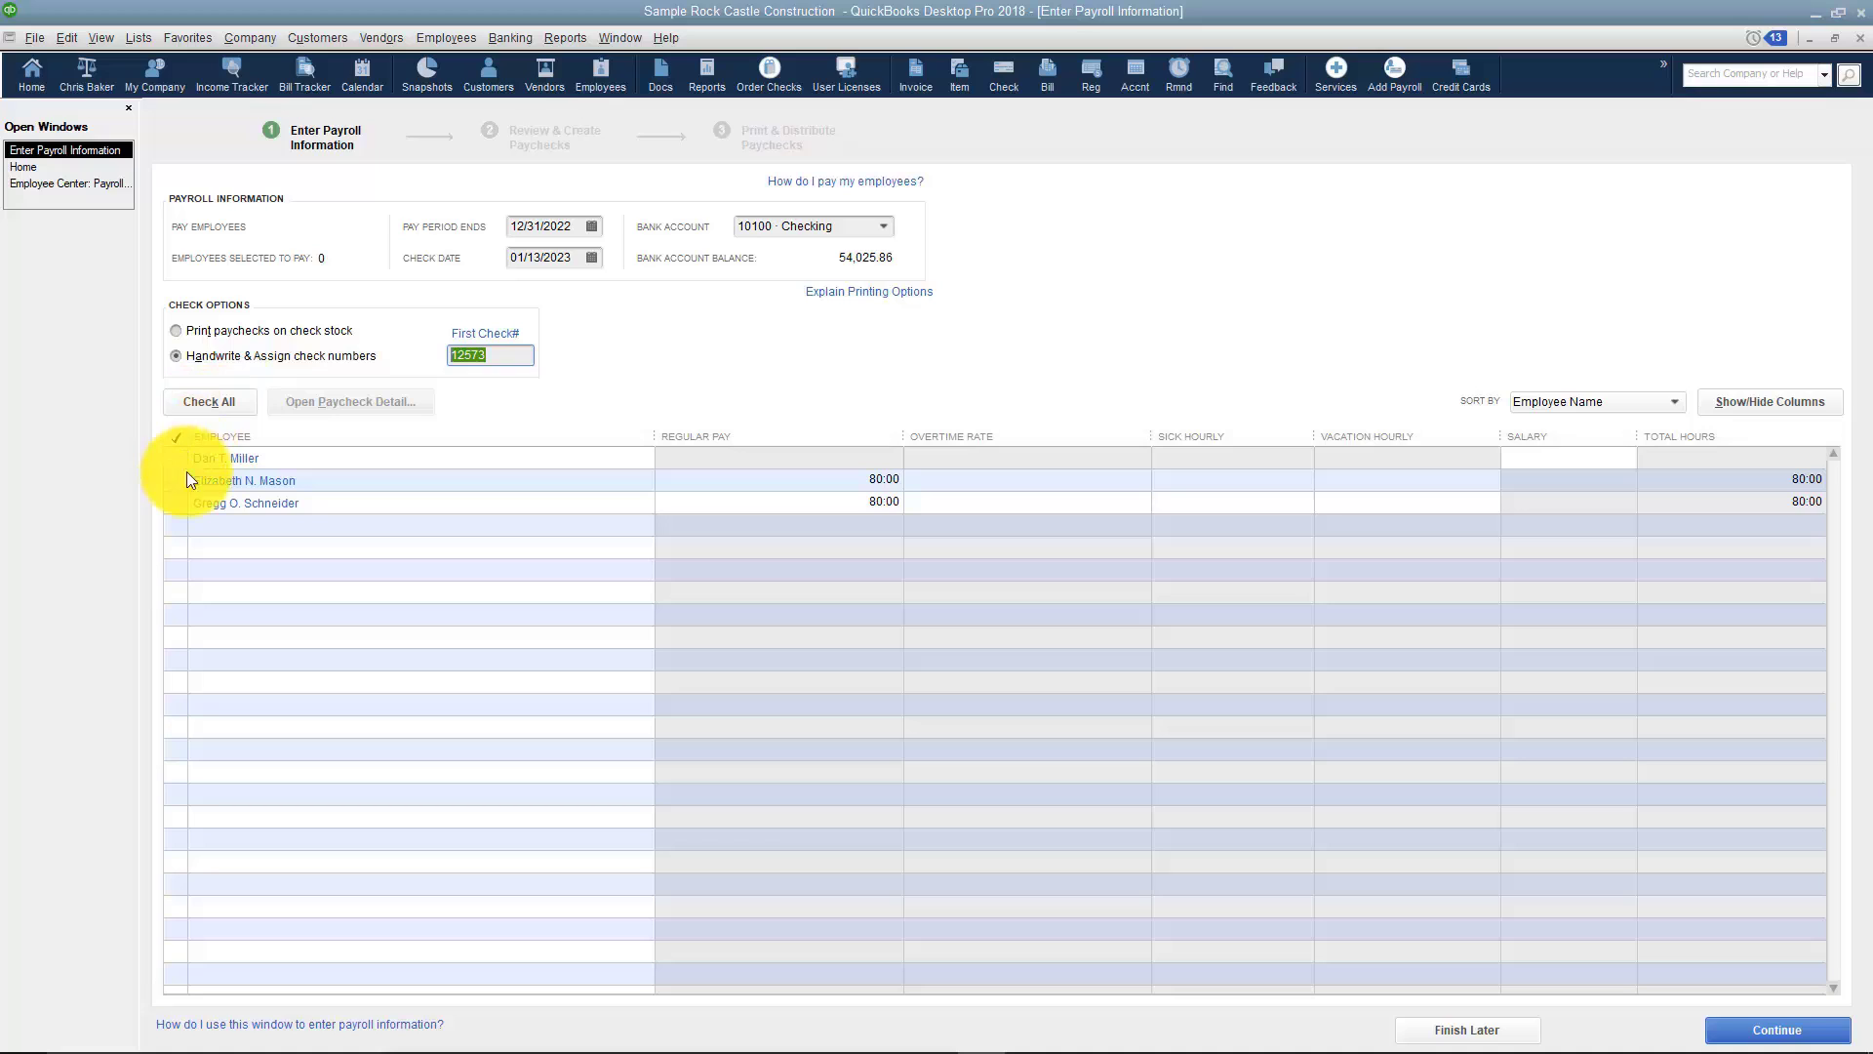
pyautogui.click(205, 404)
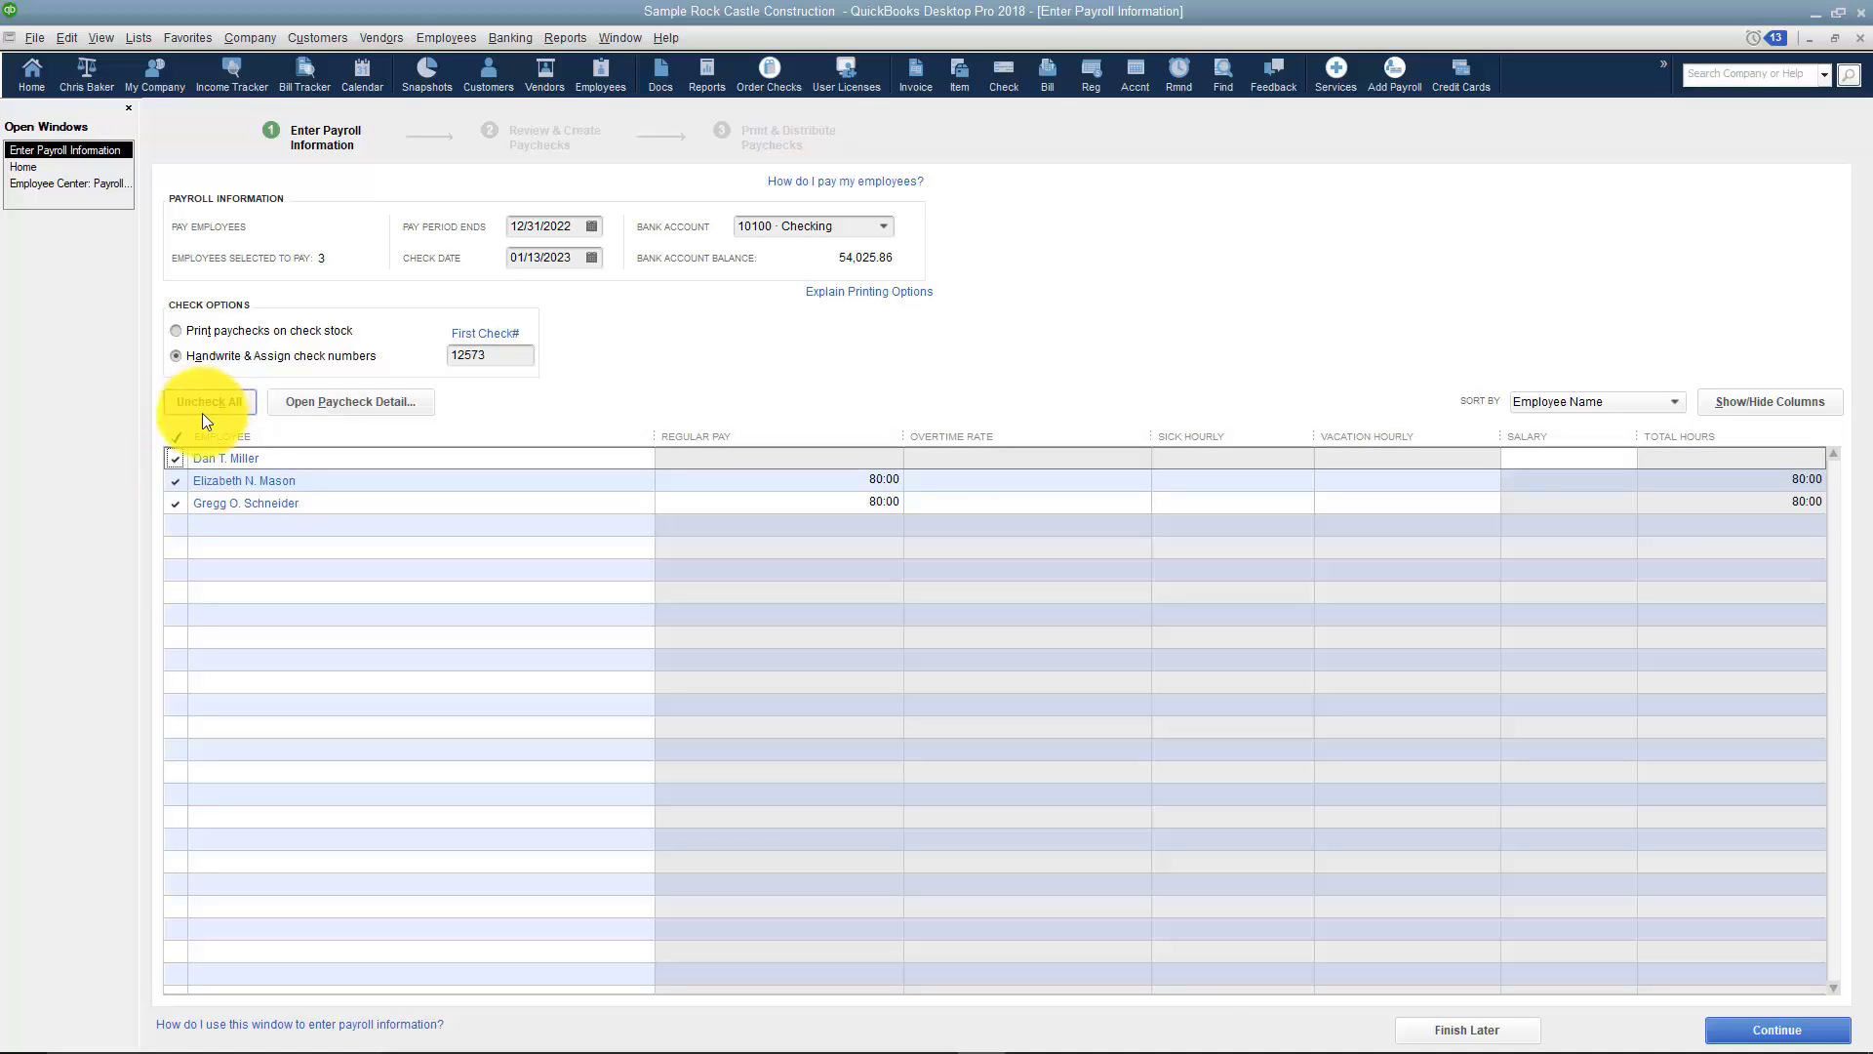
pyautogui.click(176, 457)
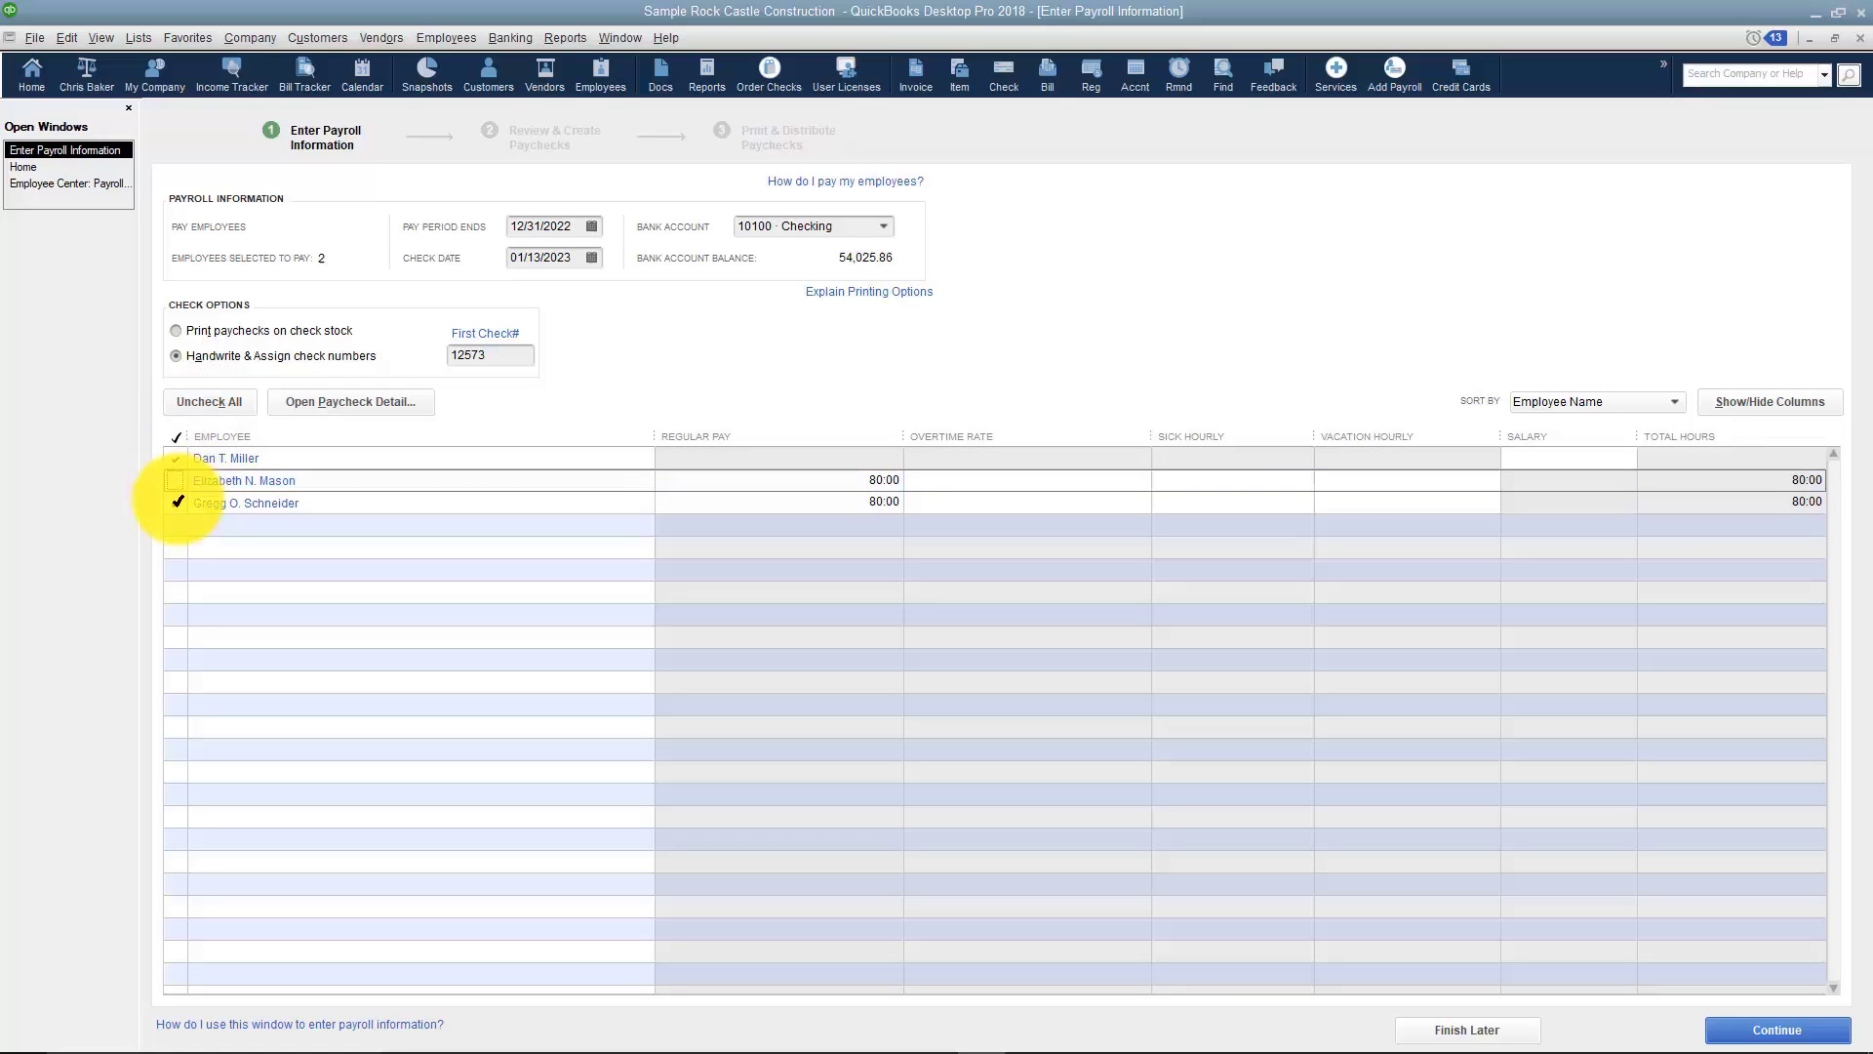
pyautogui.click(174, 502)
pyautogui.click(177, 503)
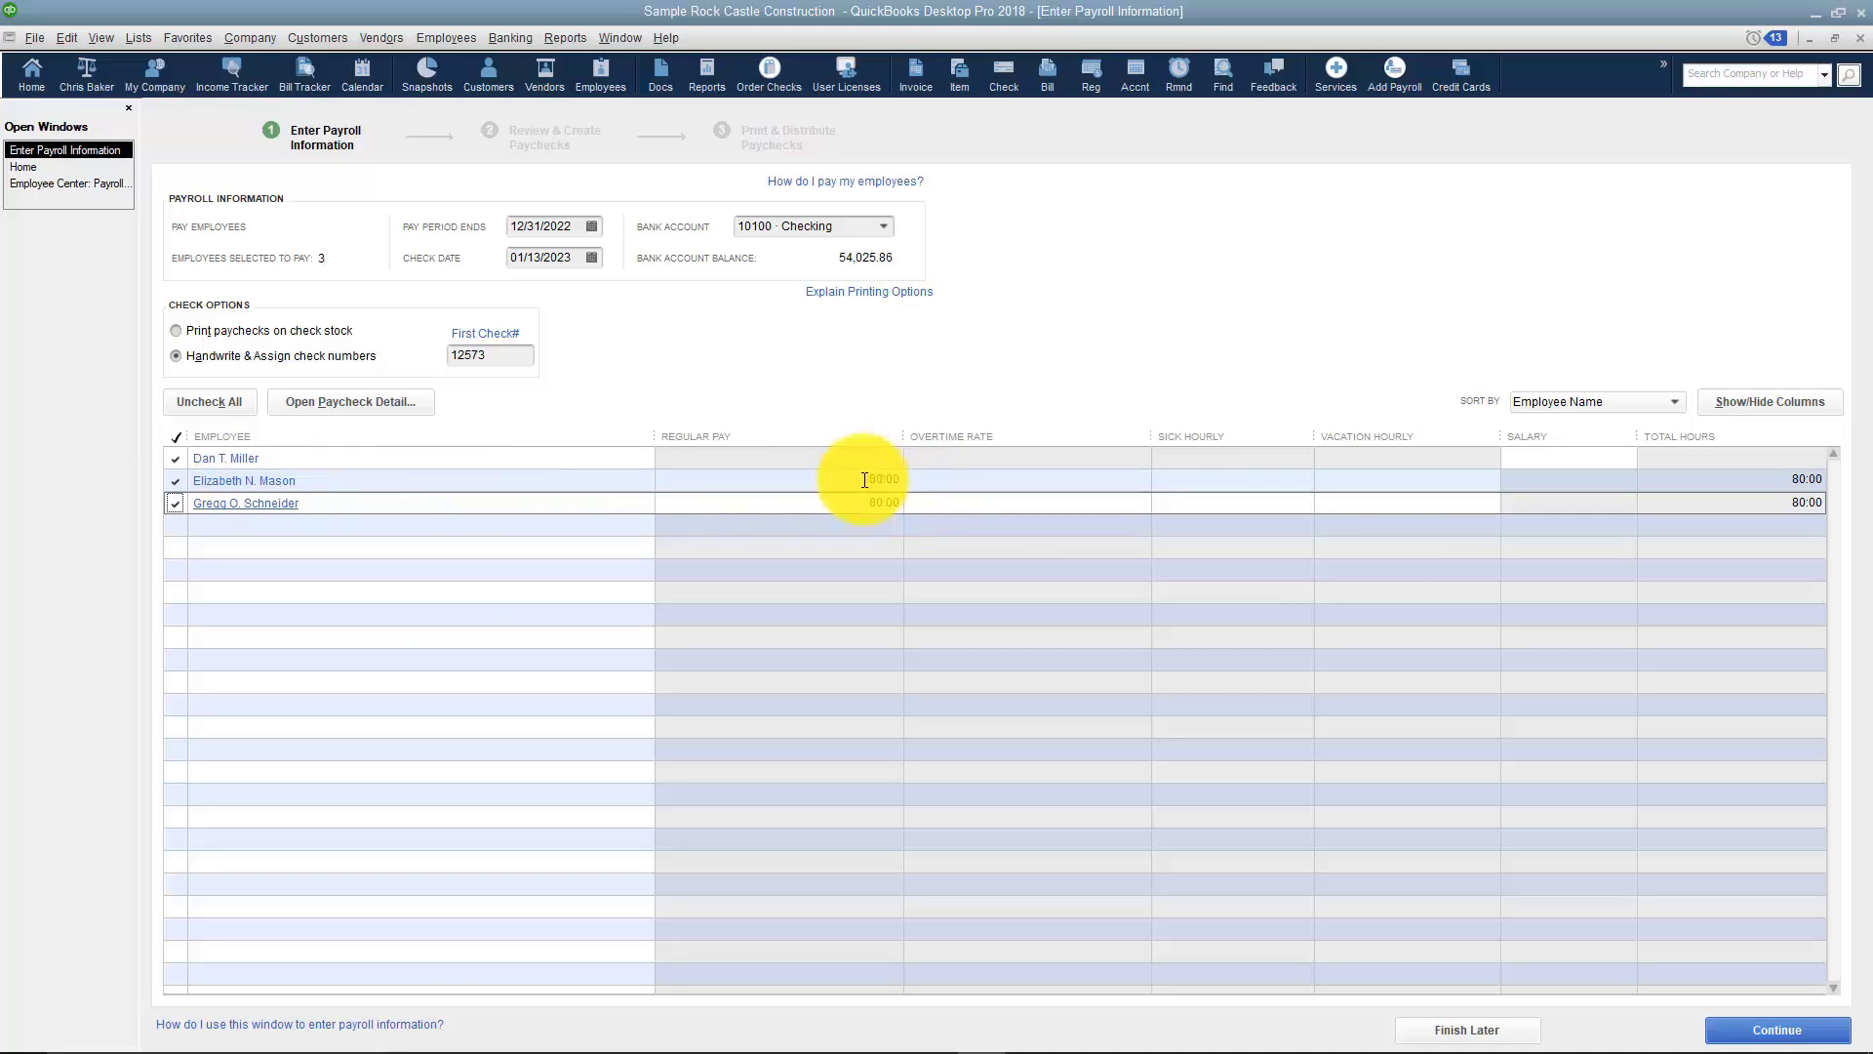
# In the second employee's paycheck preview, enter 3 overtime, 8 sick and 8 vacation hours.
pyautogui.click(231, 481)
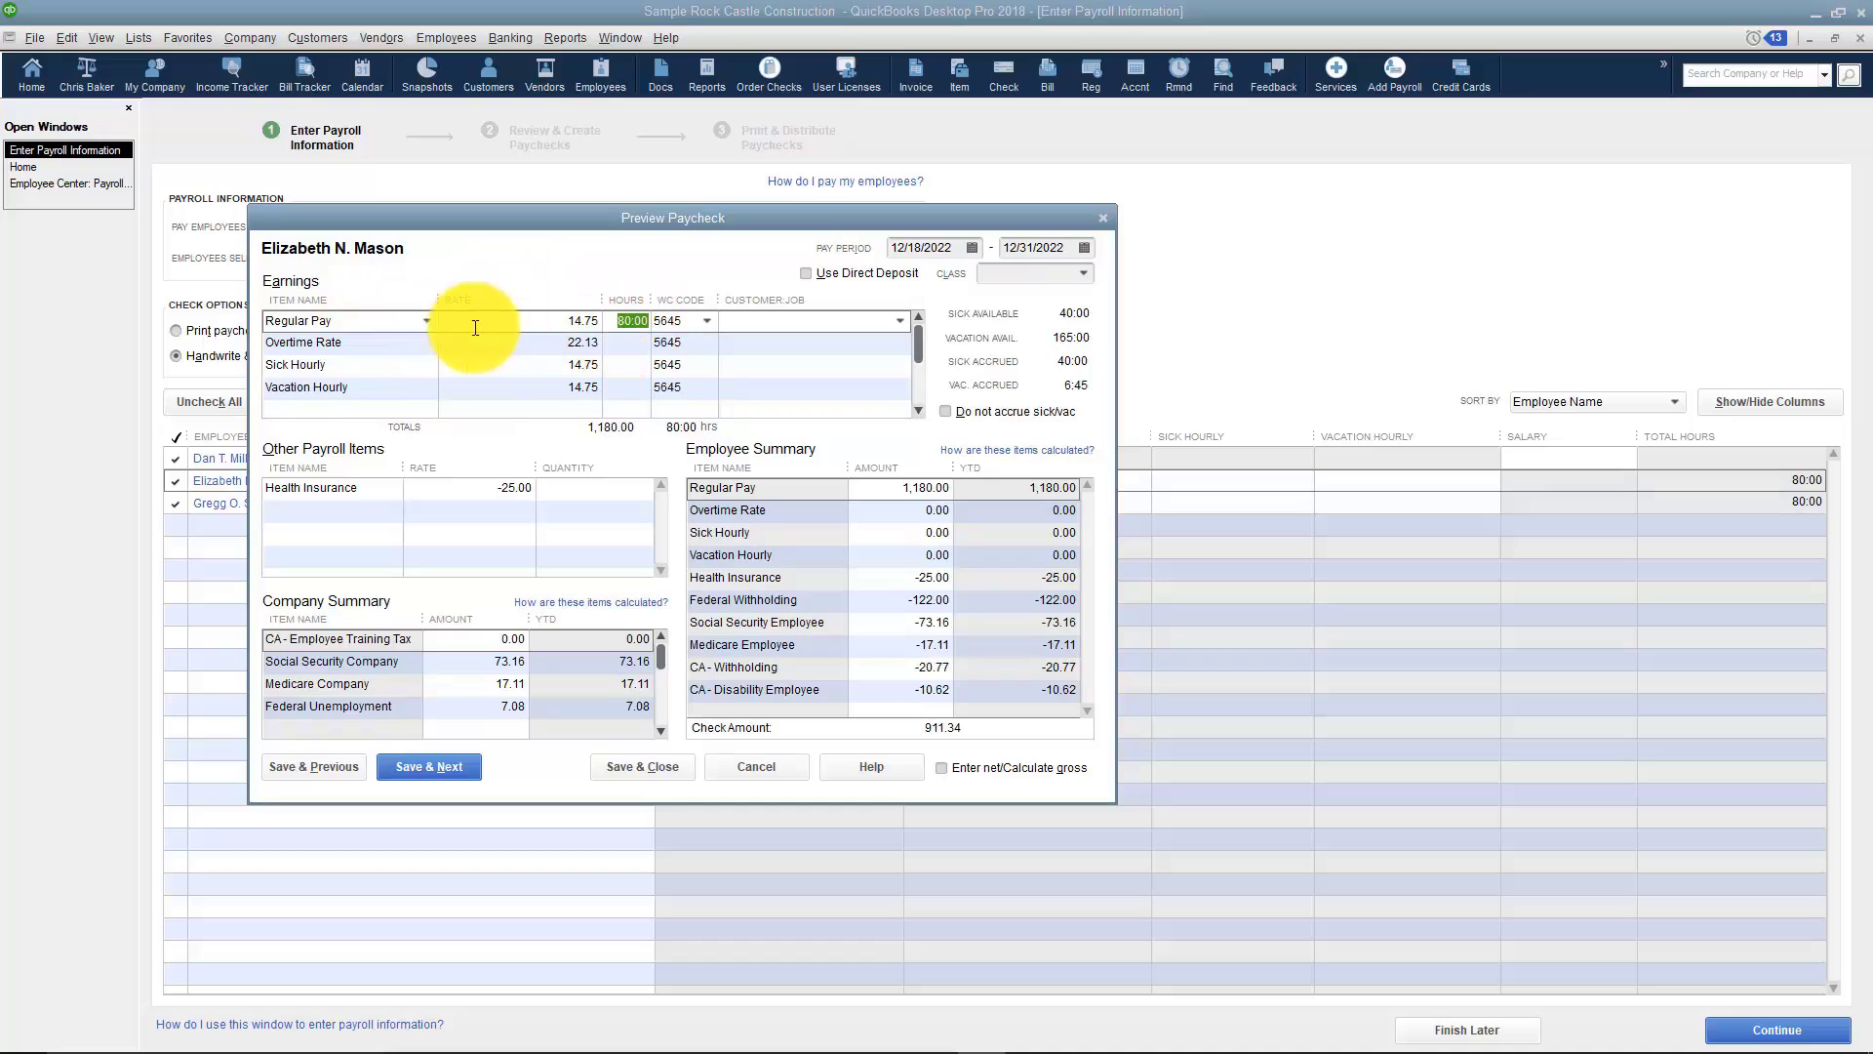
pyautogui.click(615, 341)
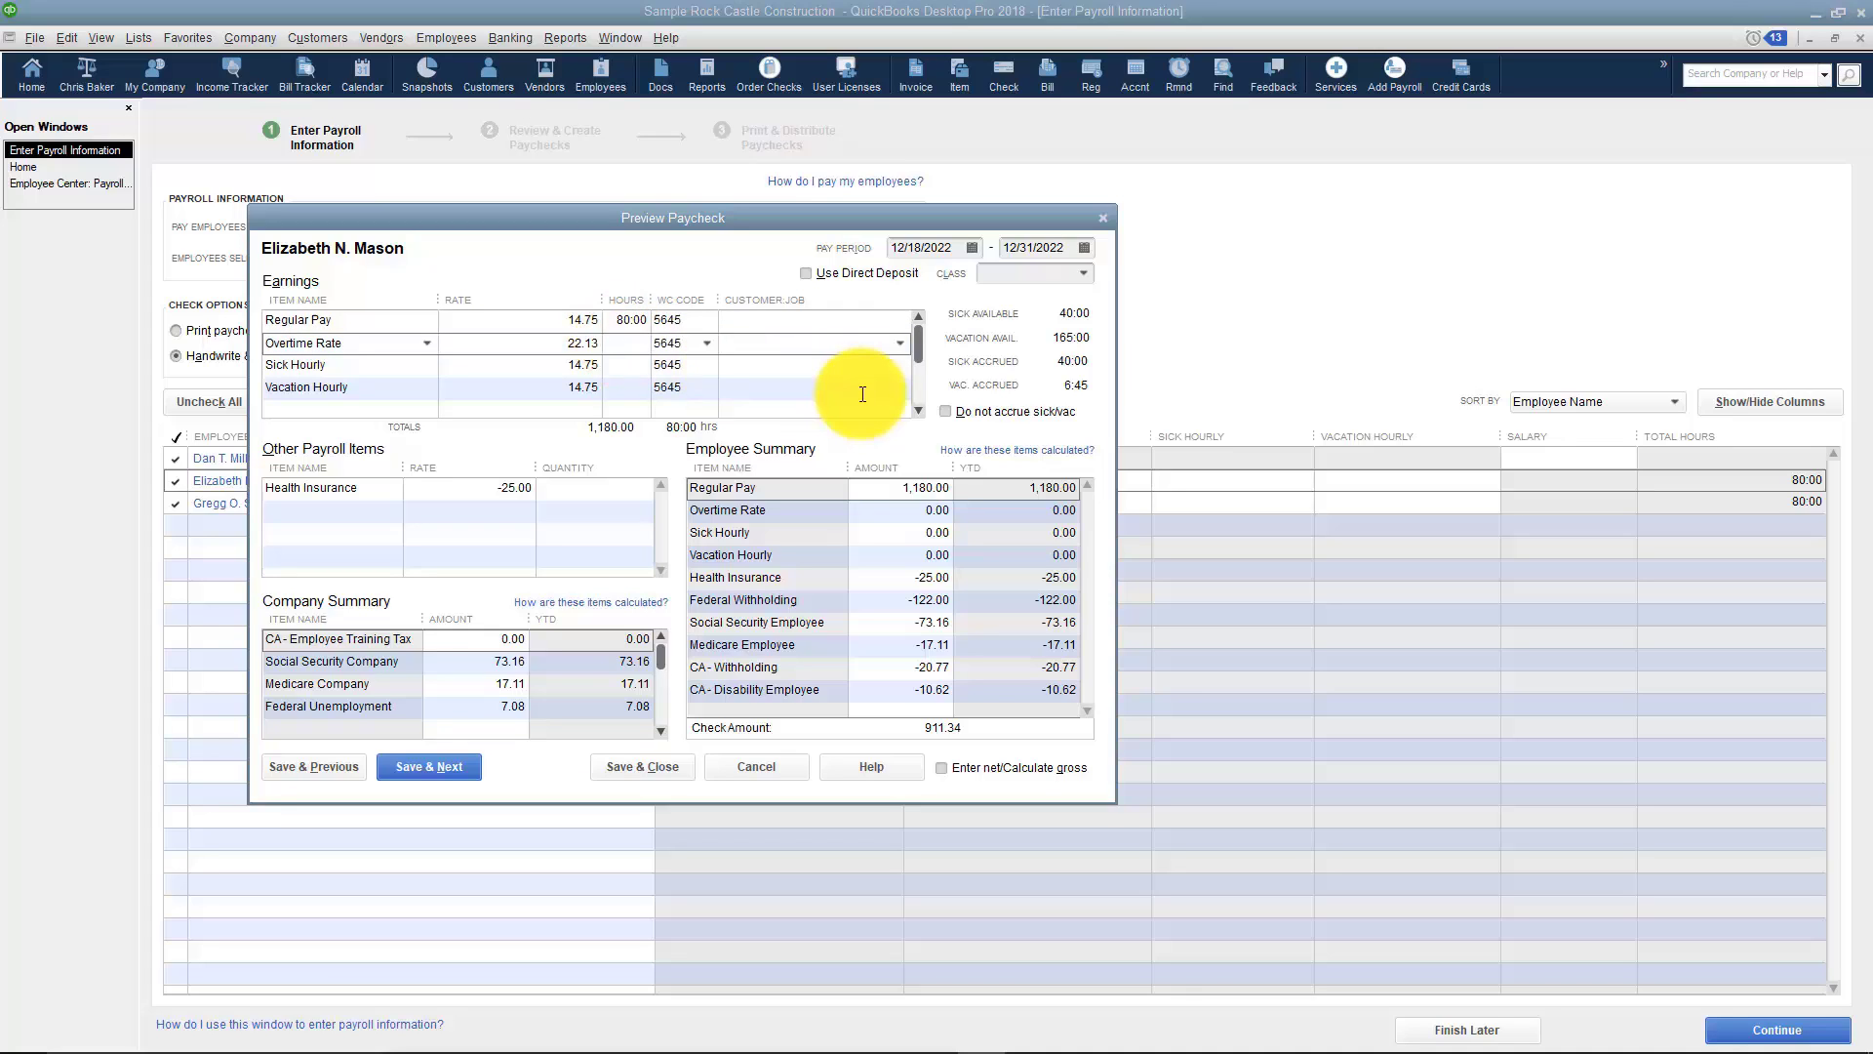
pyautogui.press('Tab')
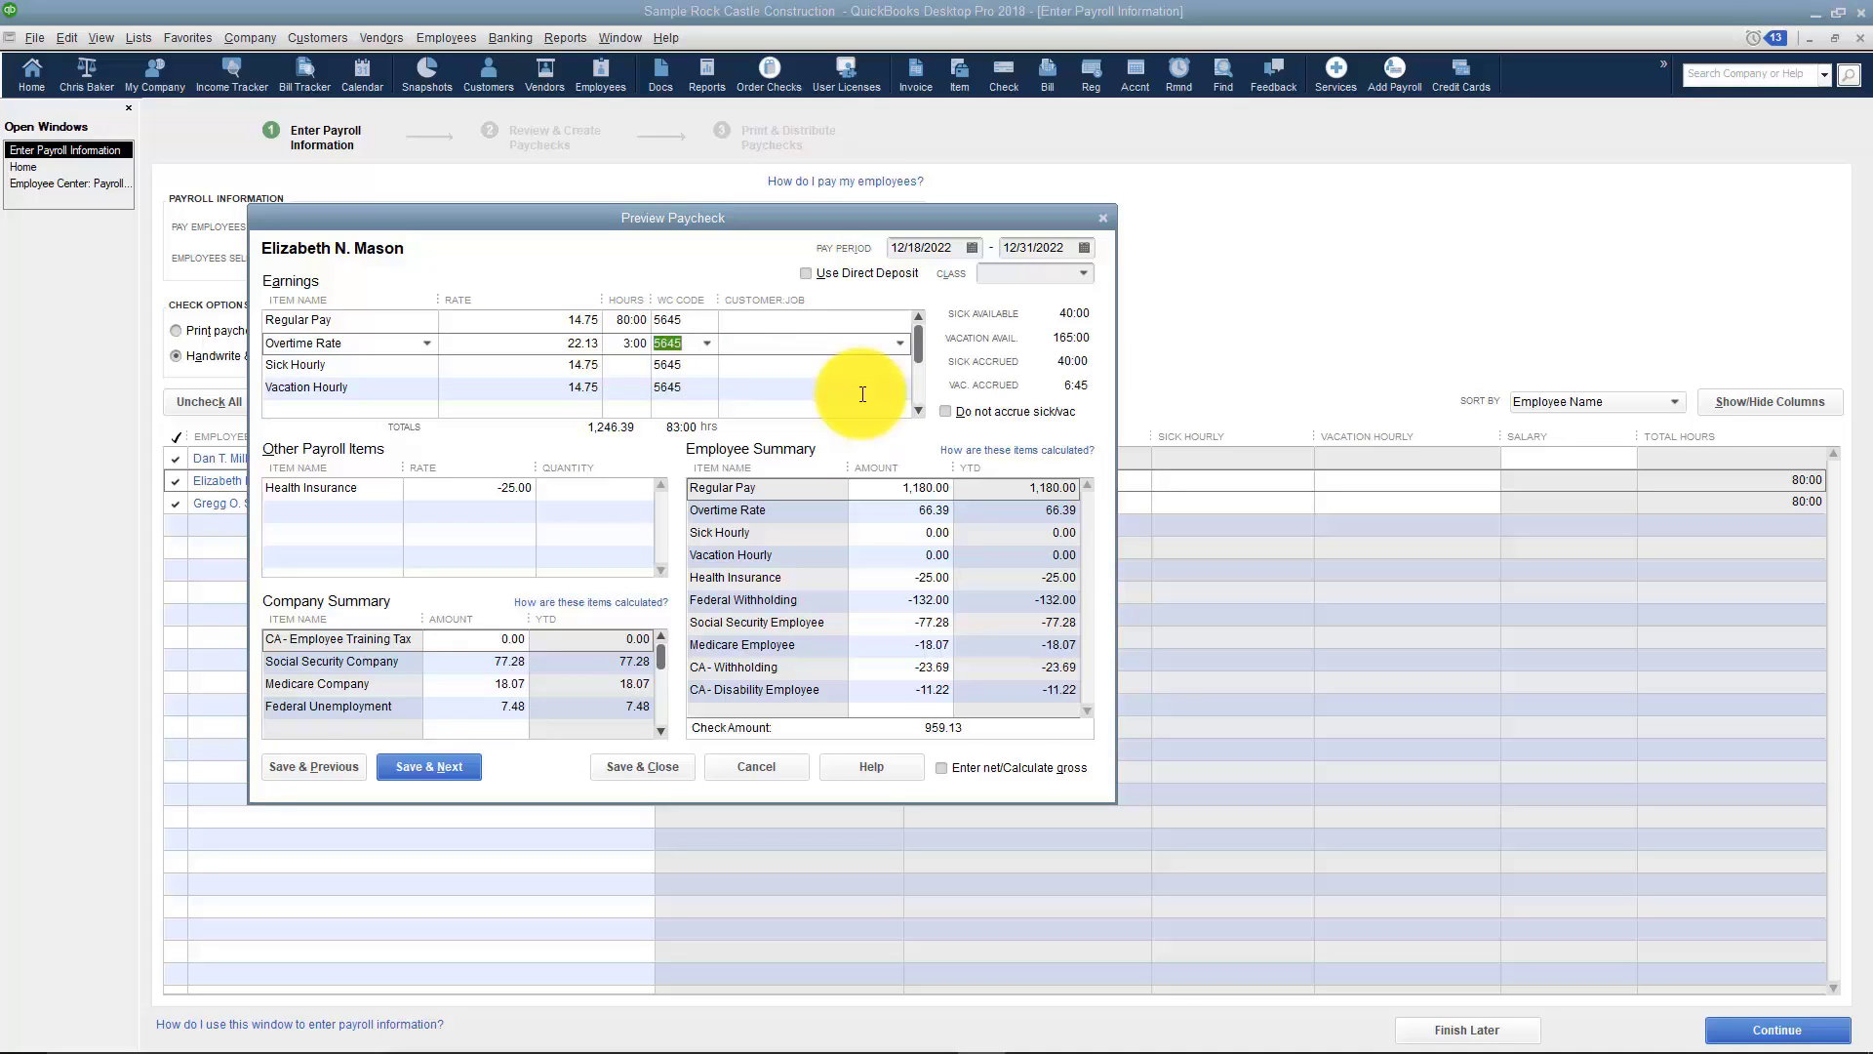
pyautogui.click(624, 366)
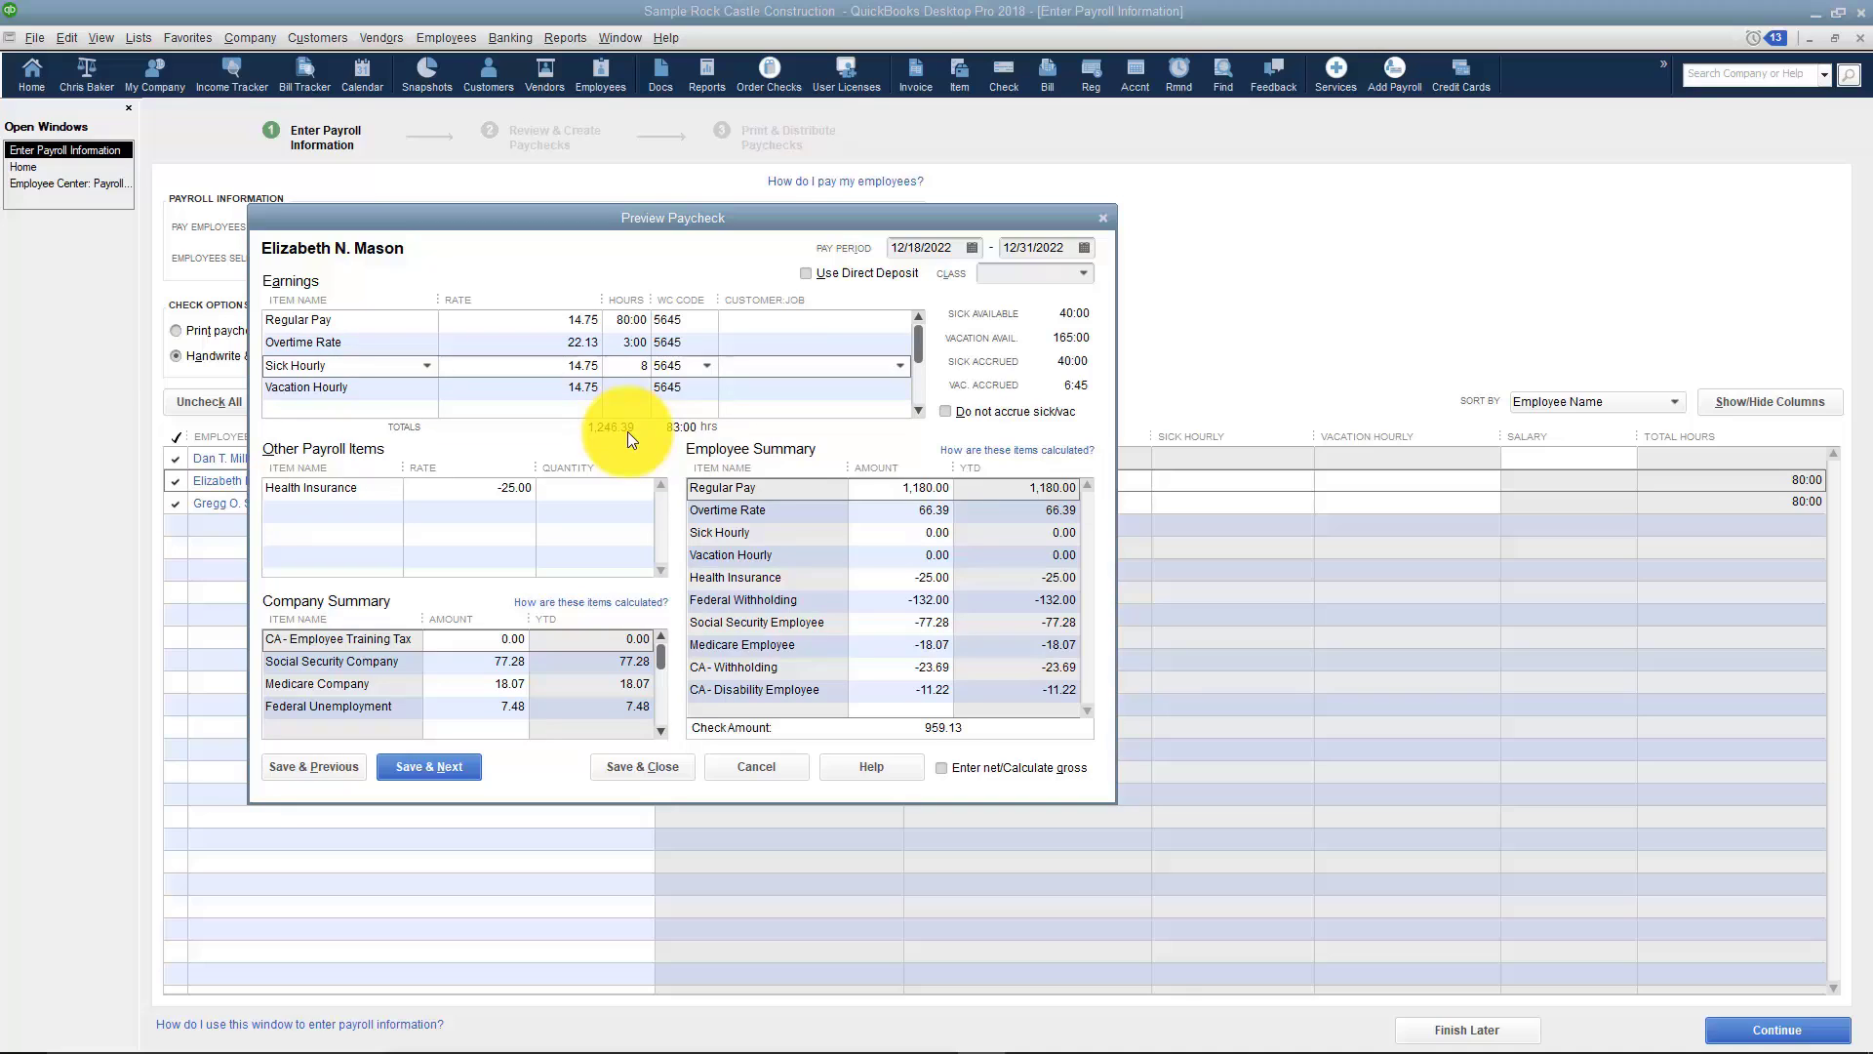
pyautogui.write('8')
pyautogui.click(621, 392)
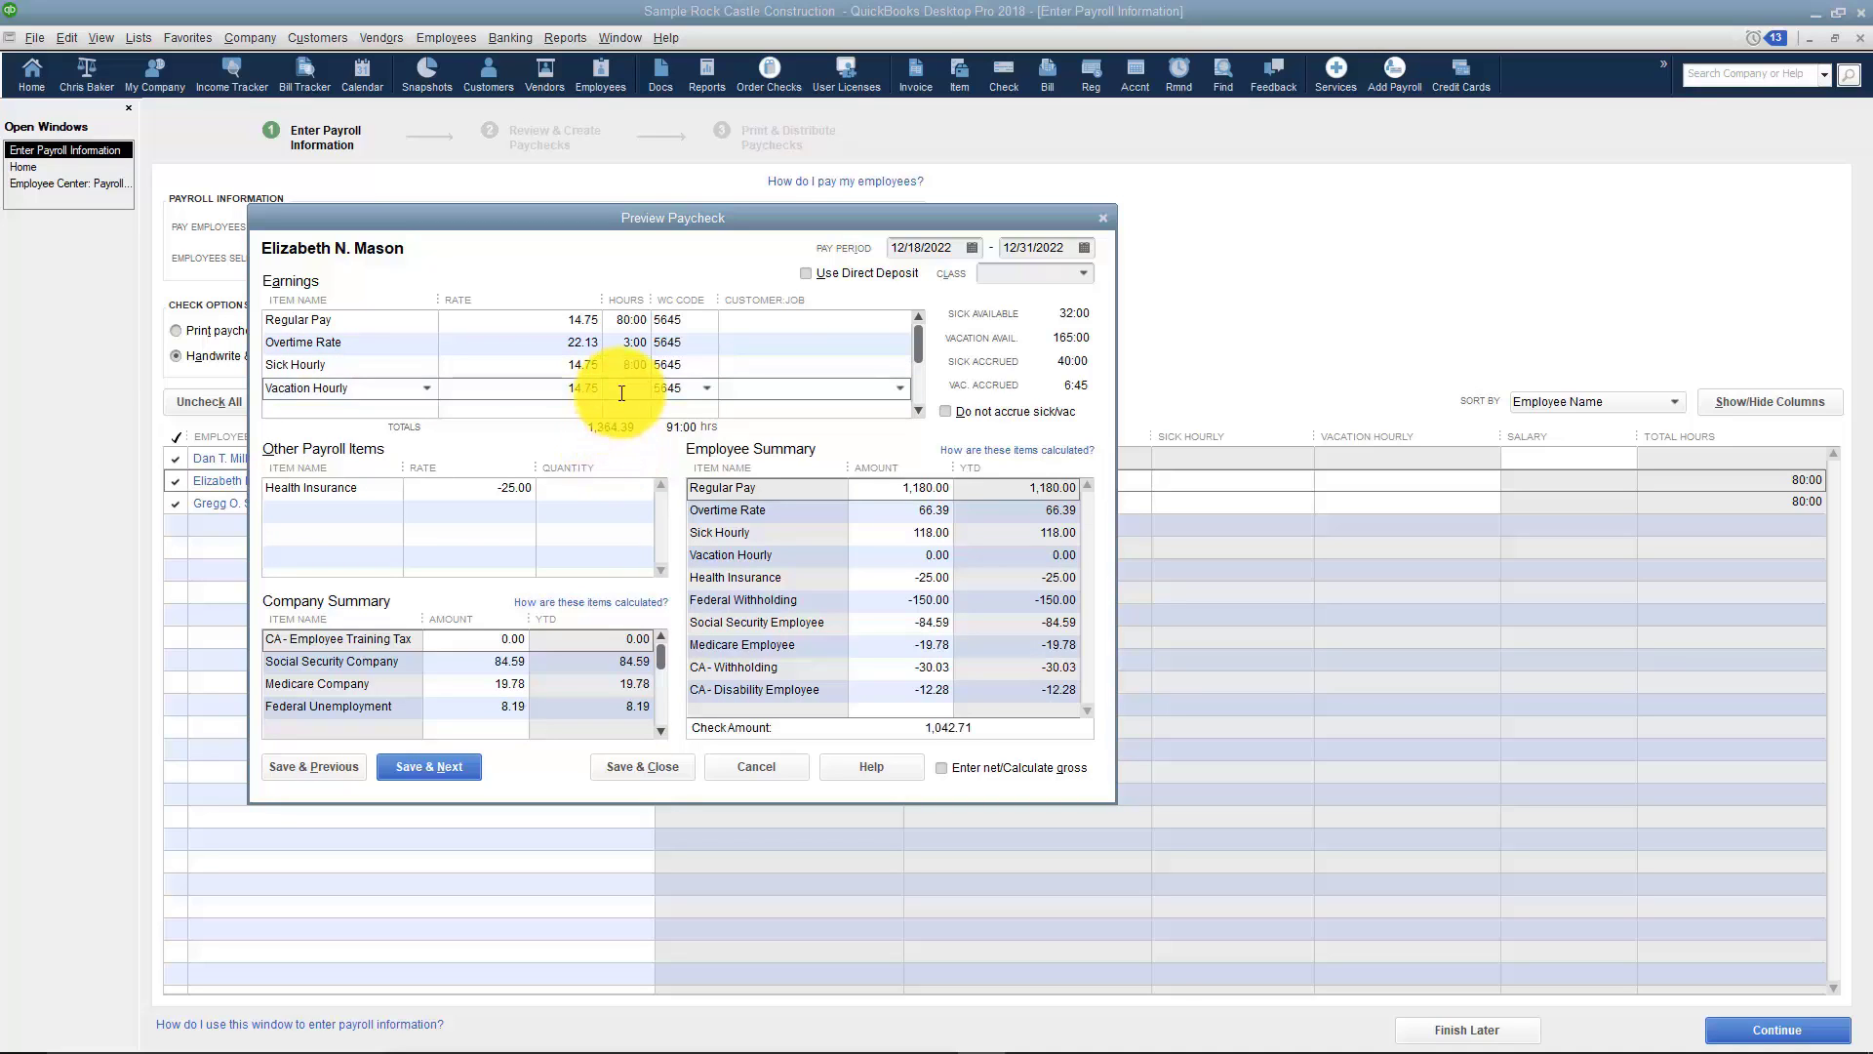
pyautogui.write('8')
pyautogui.press('Tab')
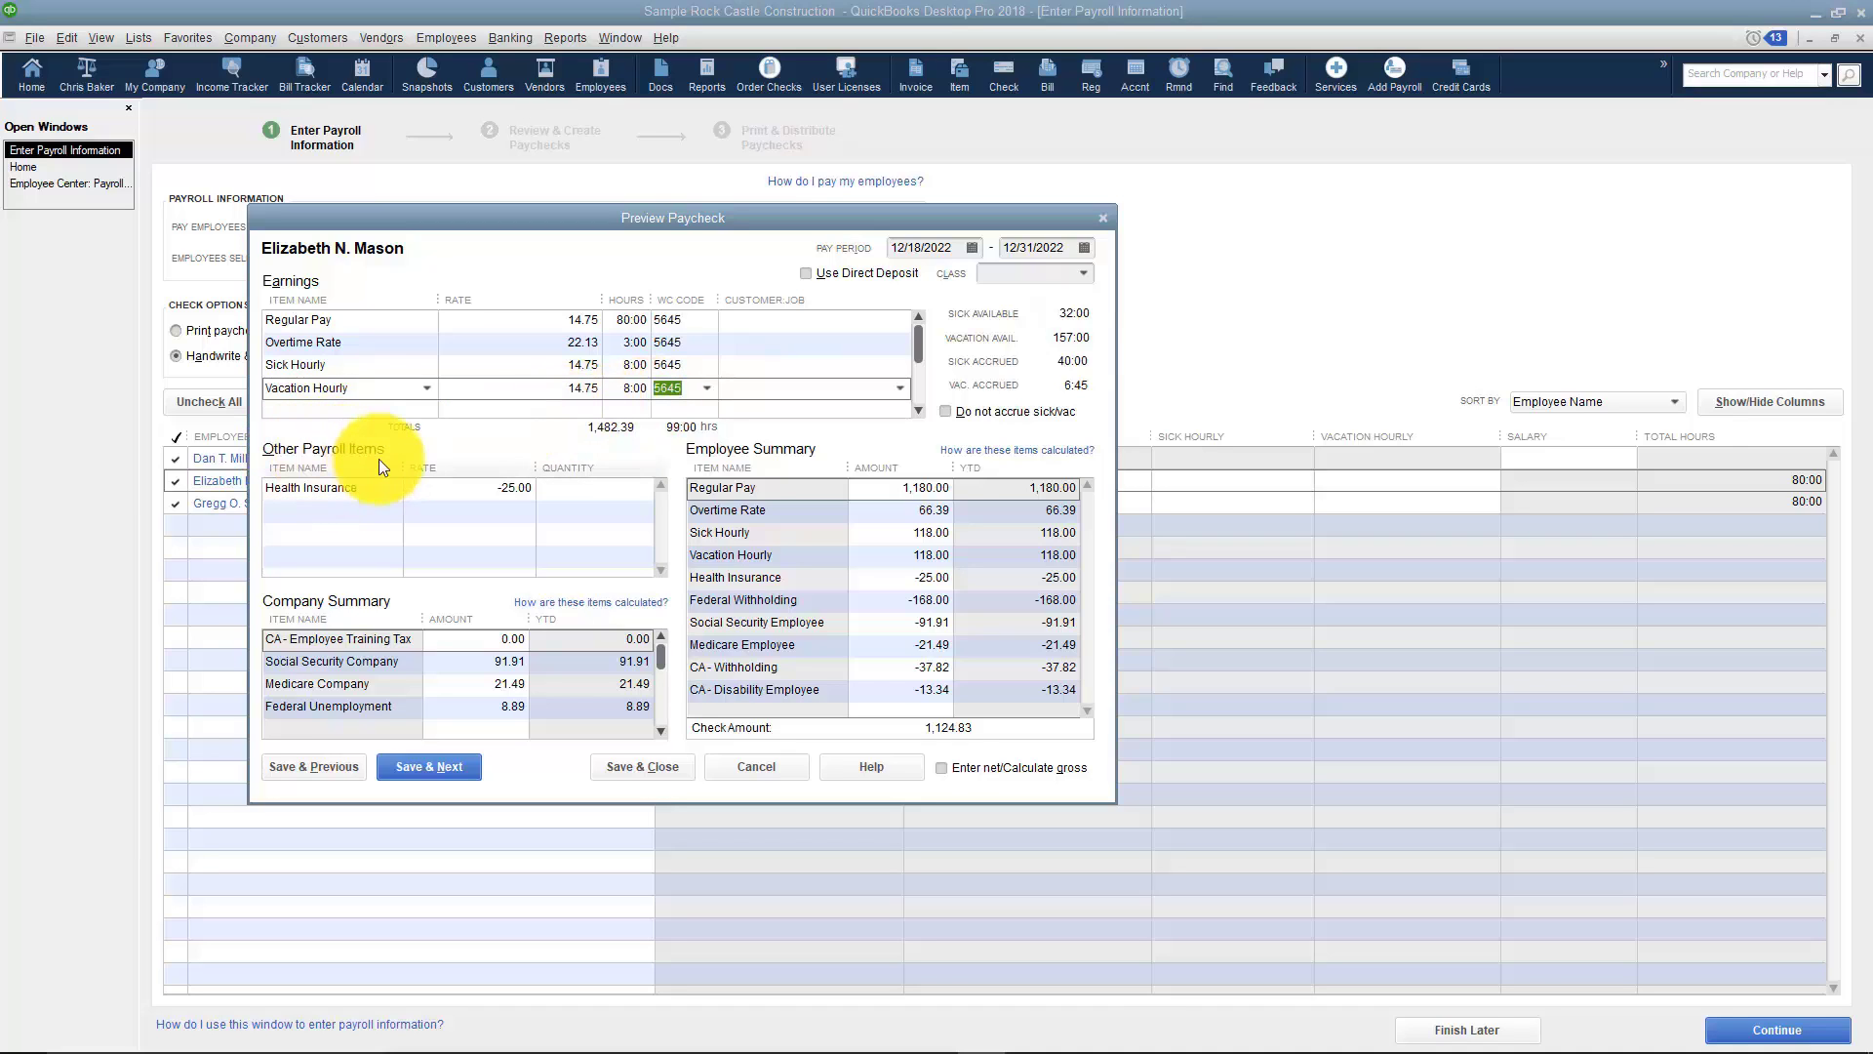
# Add a Dental Insurance payroll item at rate 6.85 below Health Insurance.
pyautogui.click(329, 495)
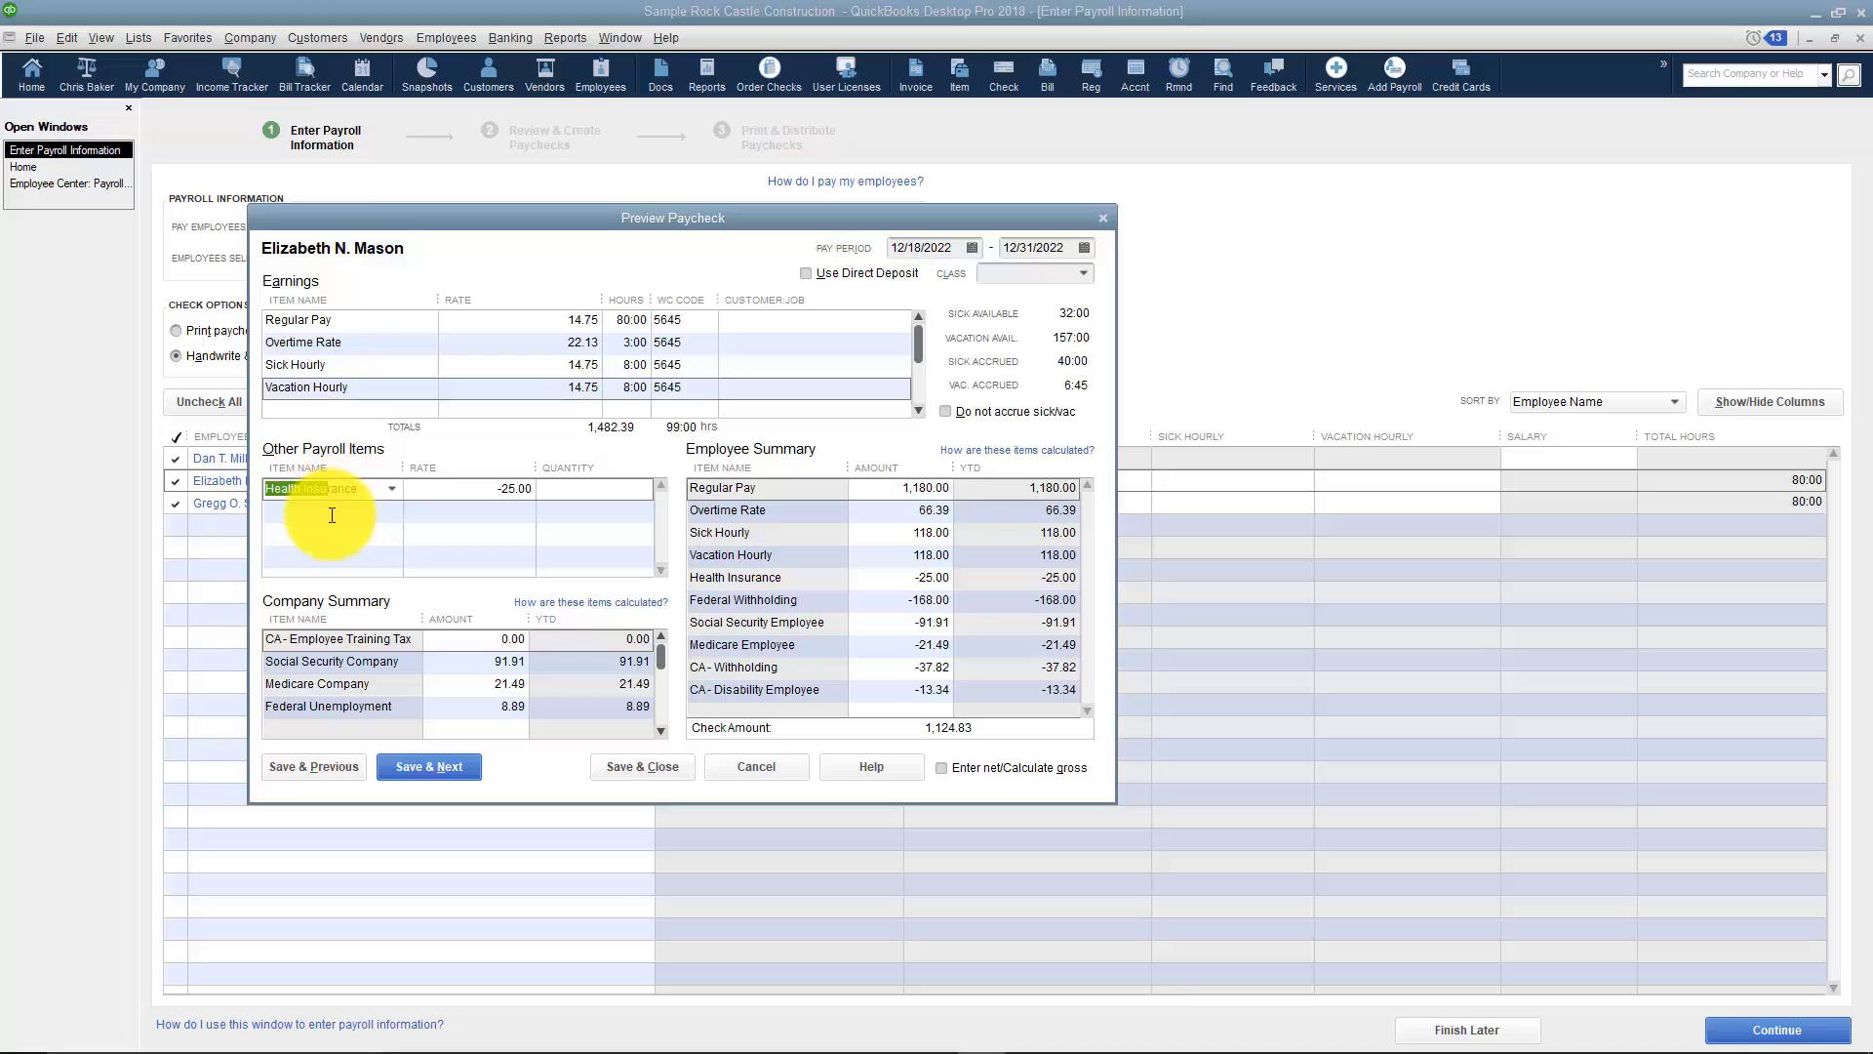
pyautogui.click(332, 515)
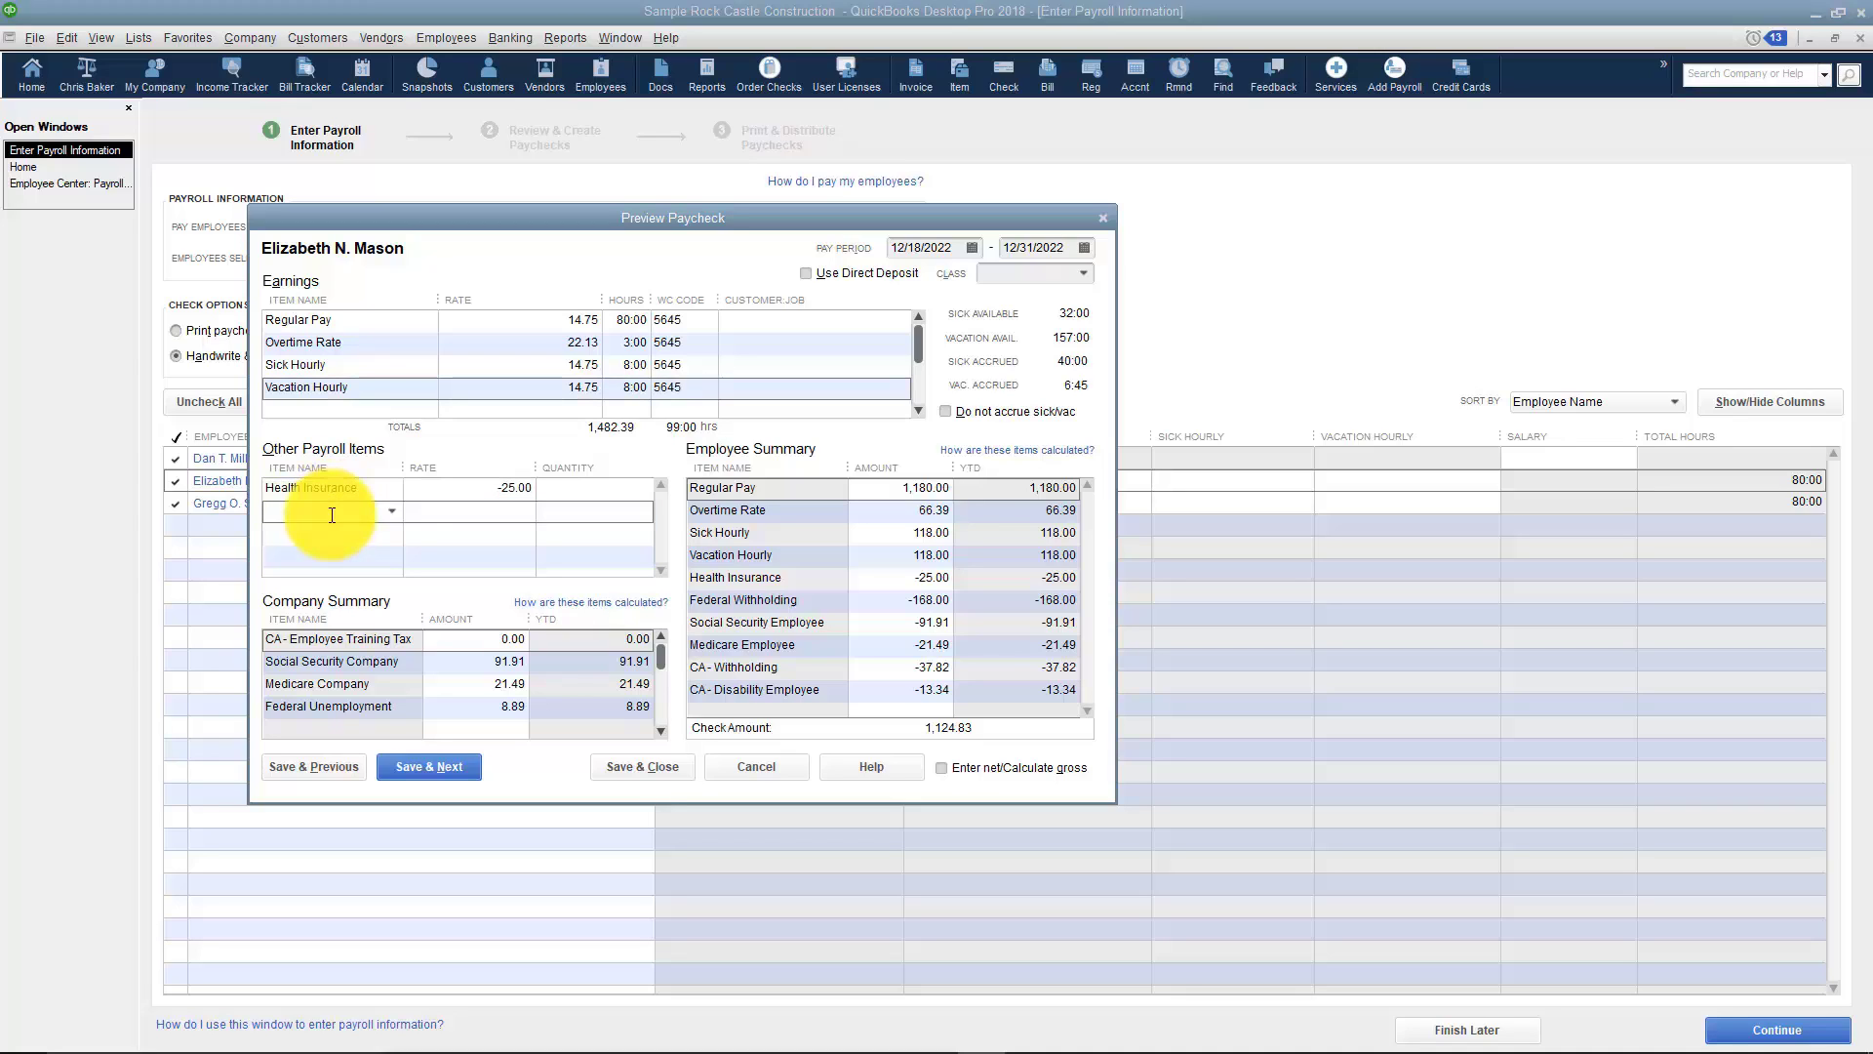
pyautogui.write('Dental Insurance')
pyautogui.press('Tab')
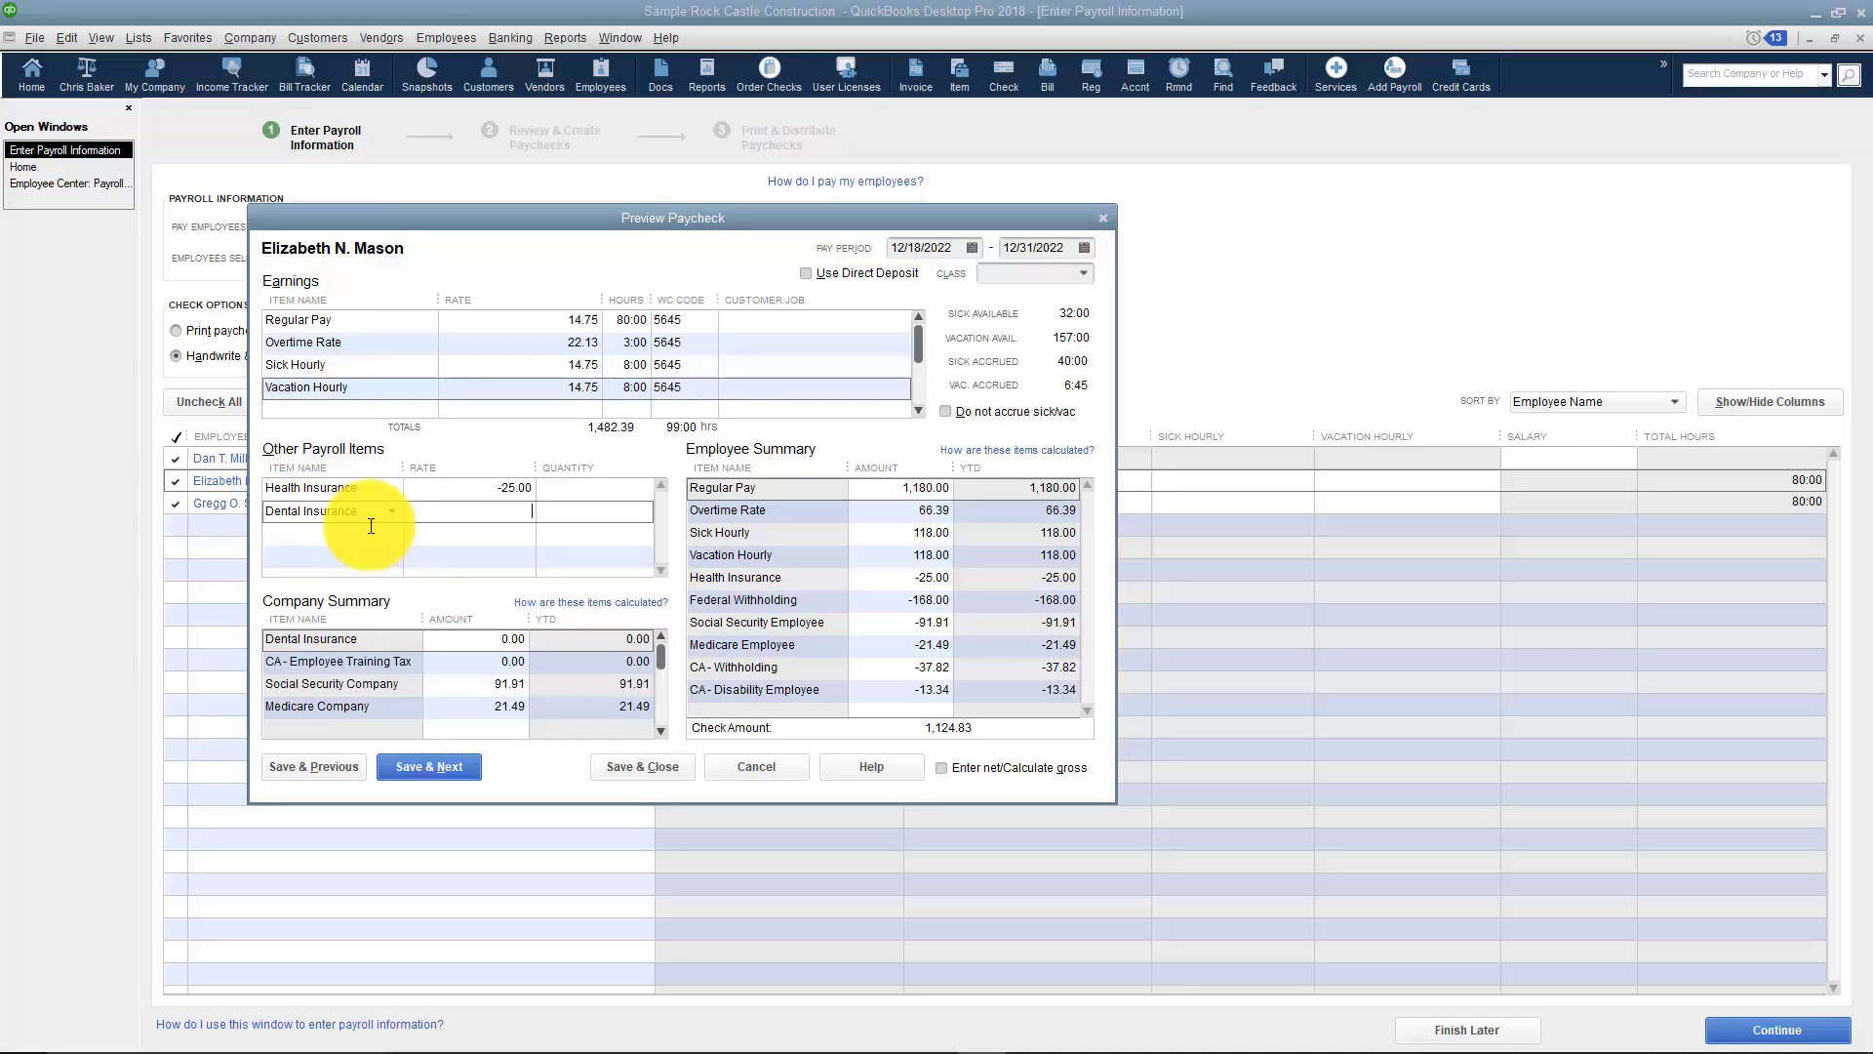
pyautogui.write('6.85')
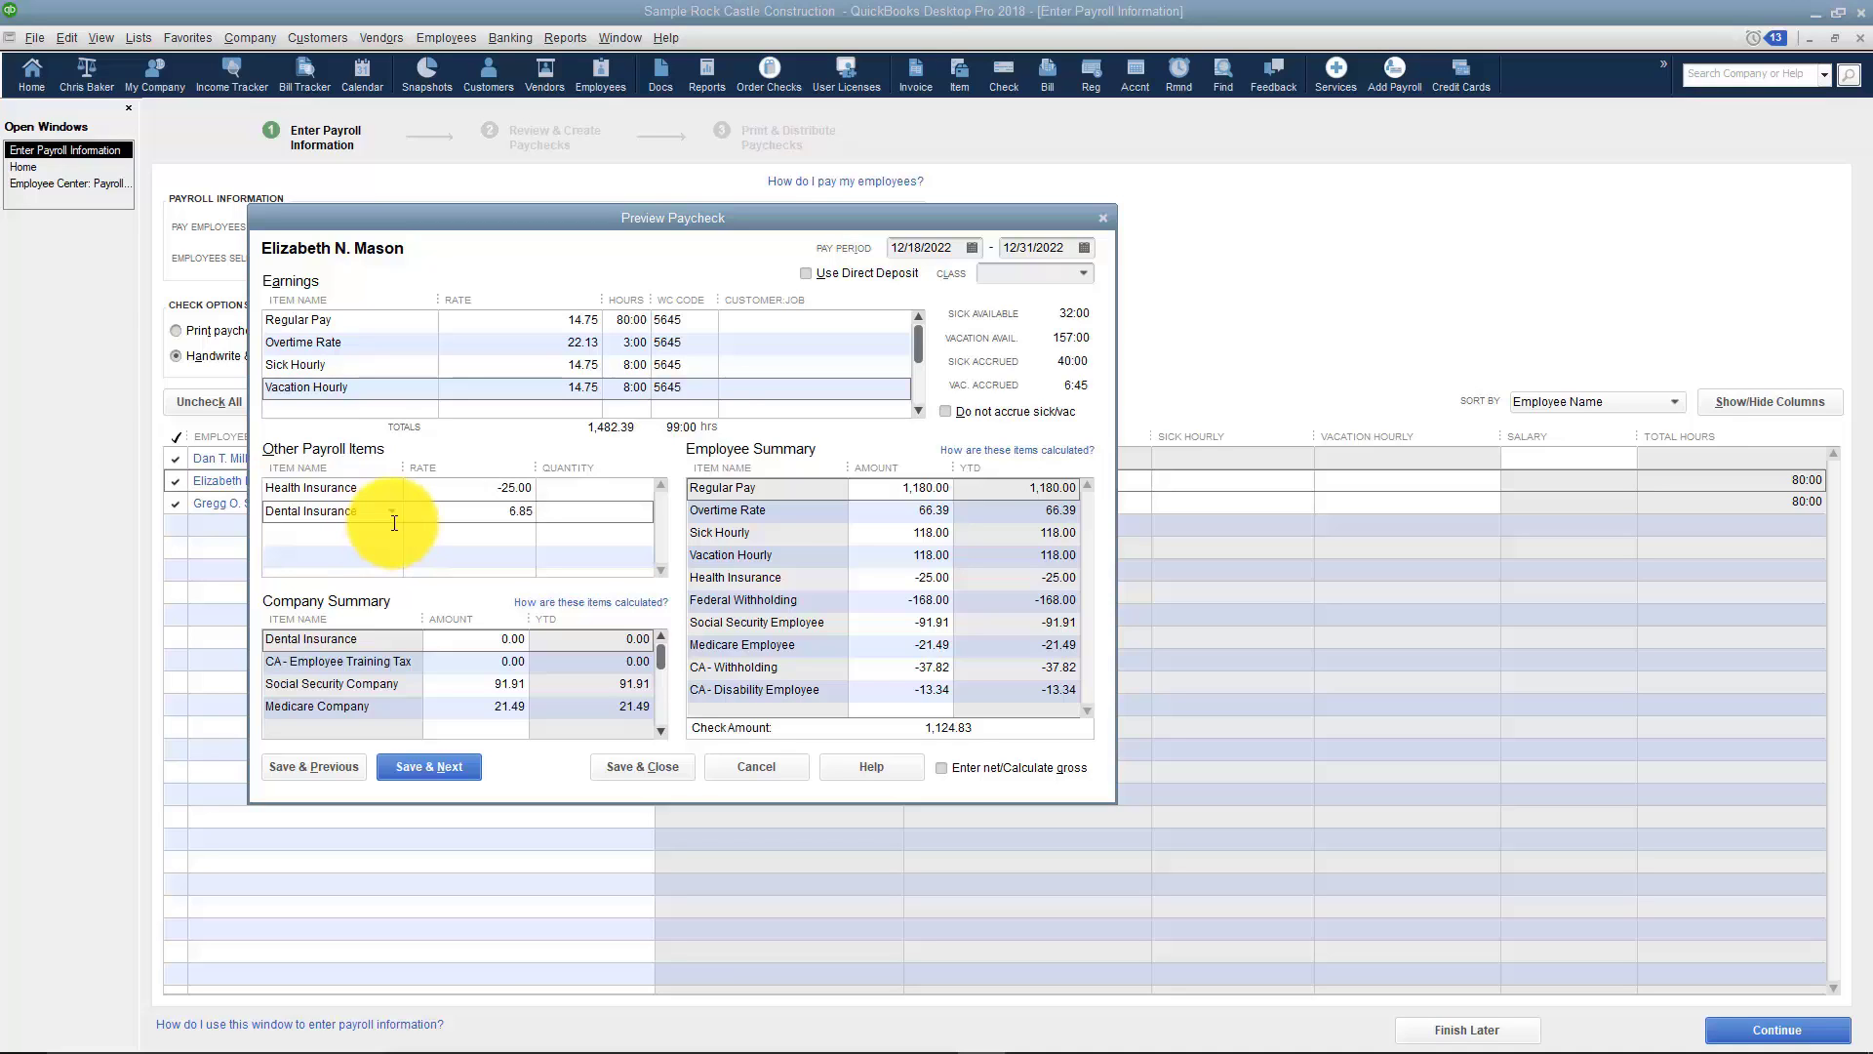
pyautogui.click(394, 523)
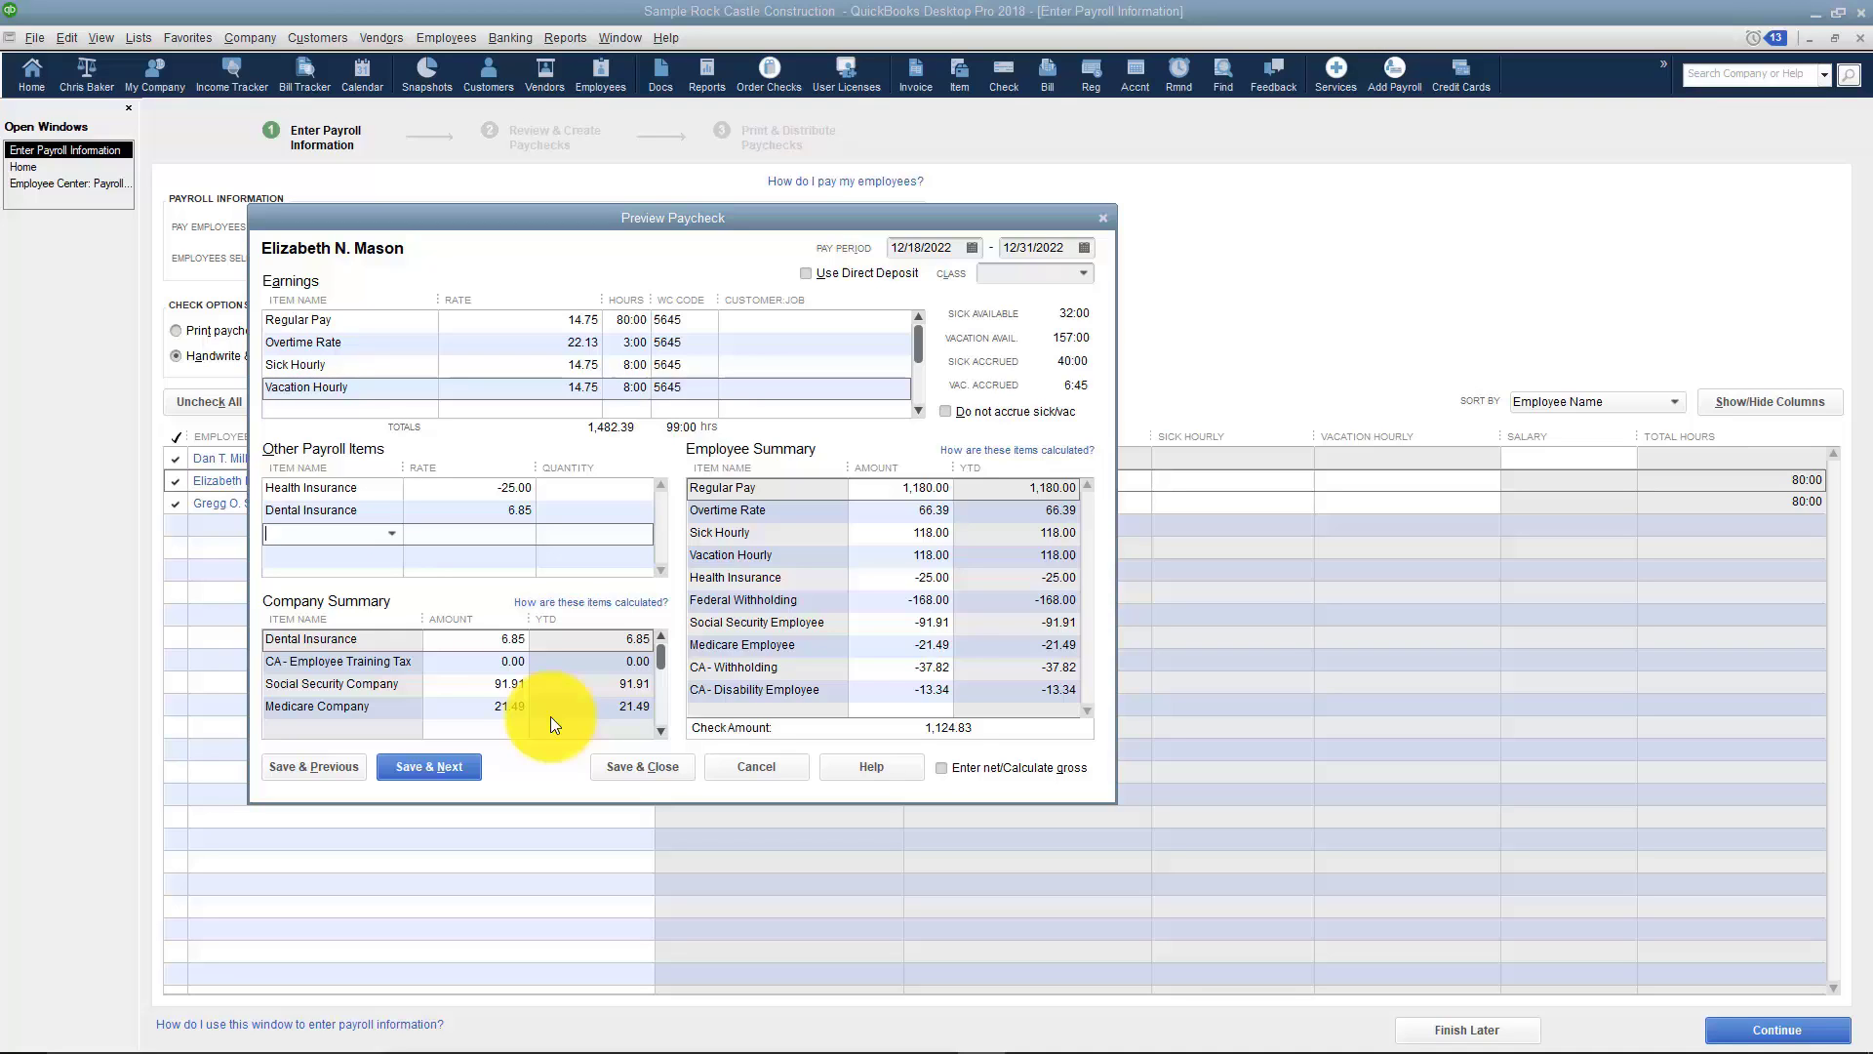
# Save the edited paycheck and continue to the Review and Create Paychecks step.
pyautogui.click(648, 769)
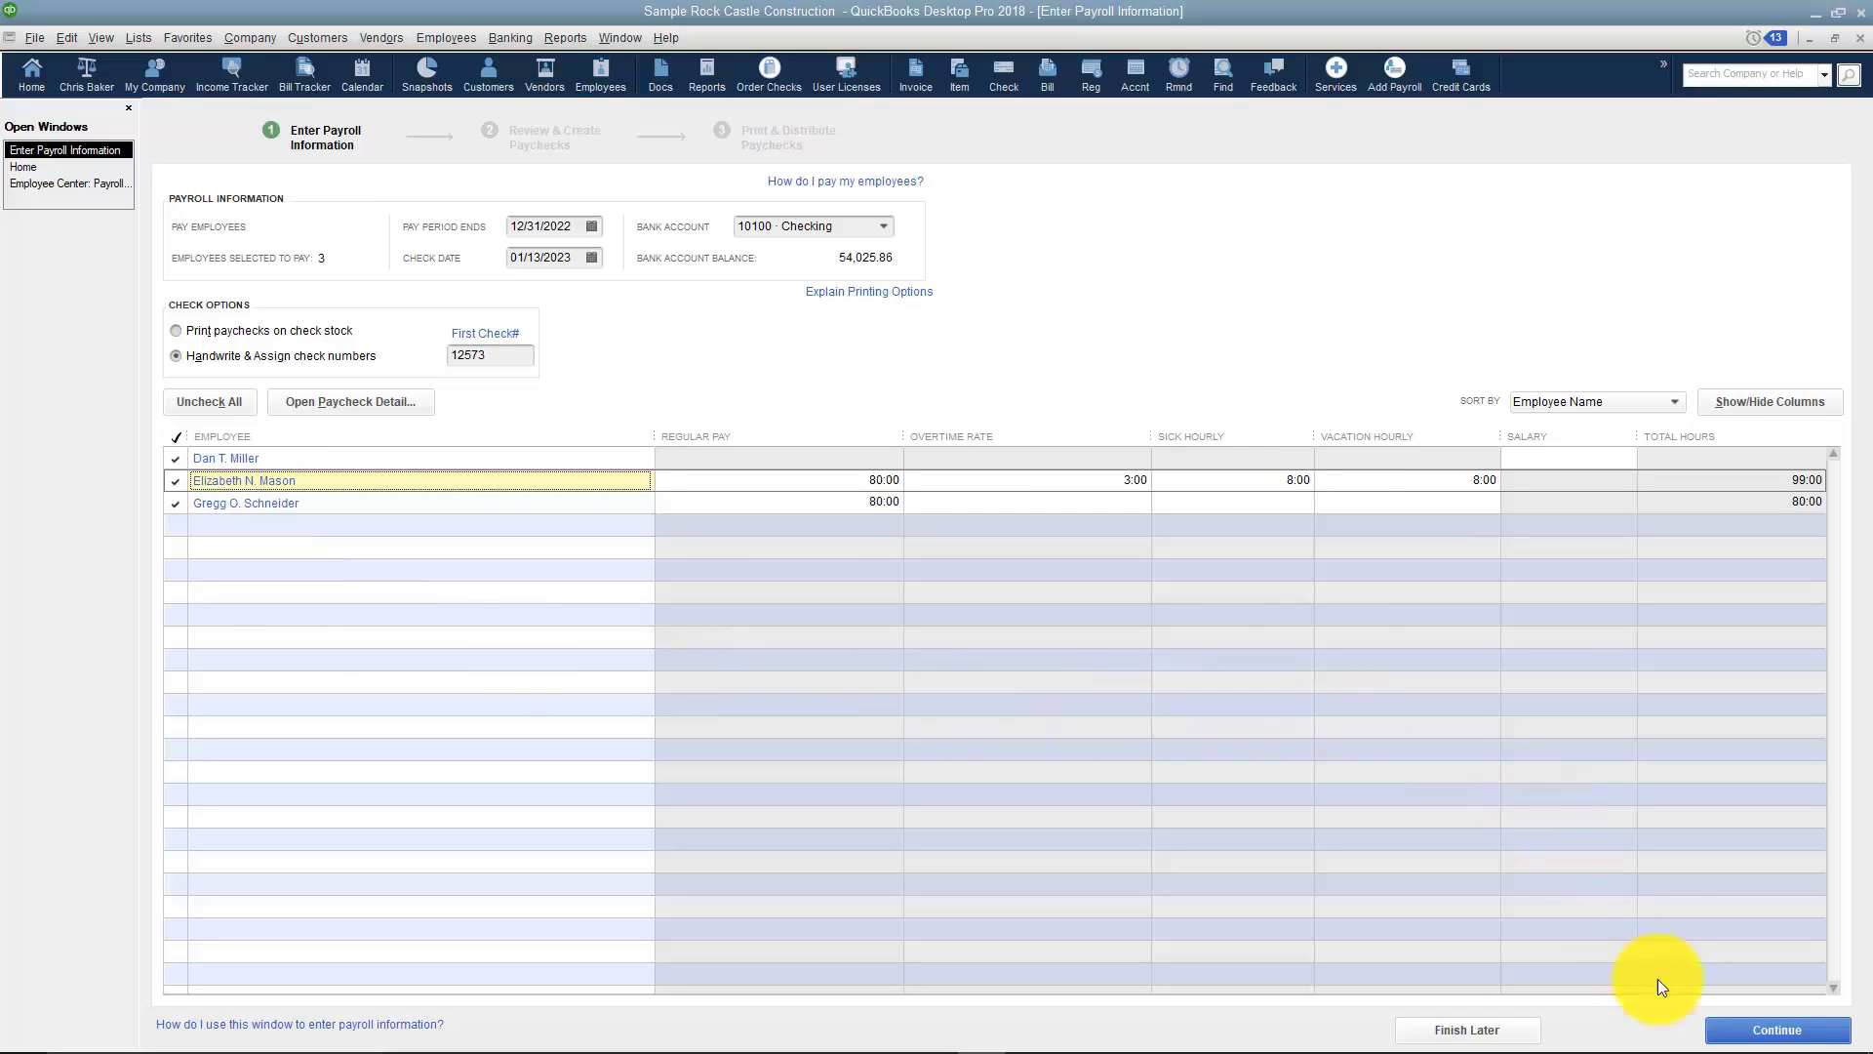
pyautogui.click(1773, 1029)
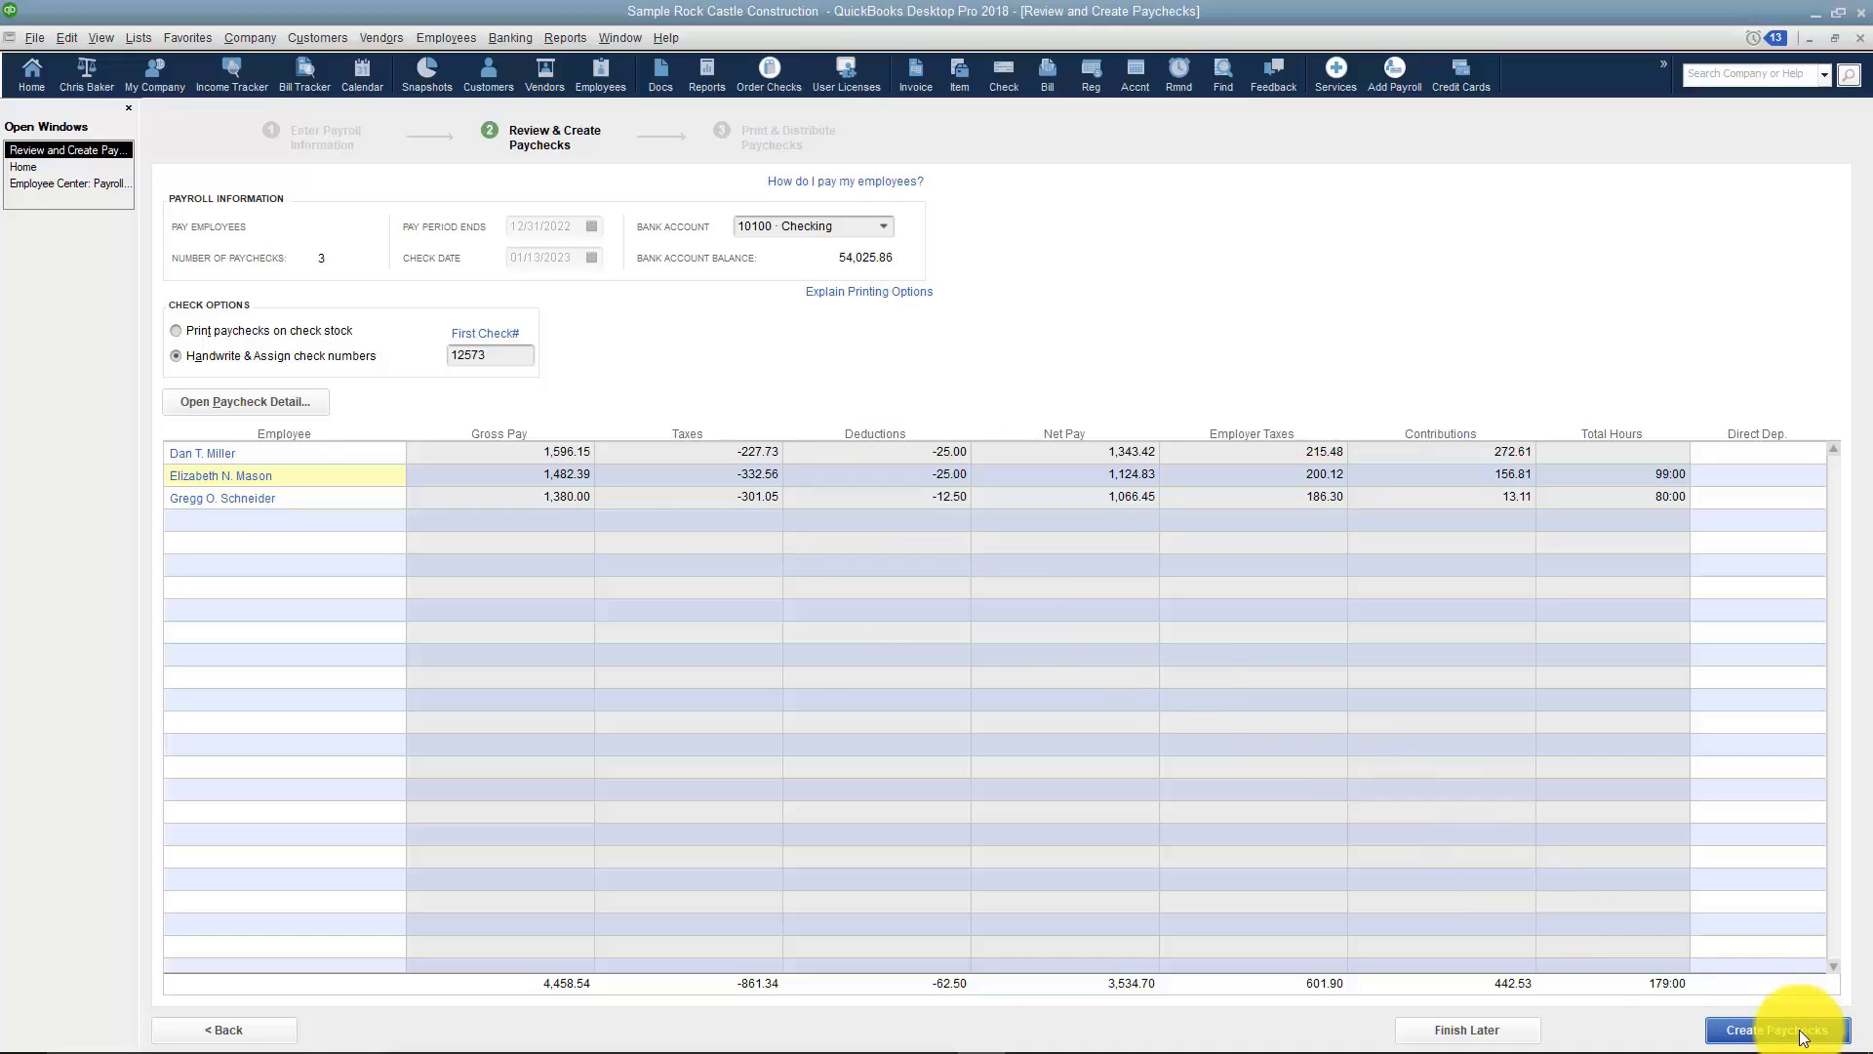
# Create the three paychecks, preview and zoom into their pay stubs, then close the preview.
pyautogui.click(1801, 1037)
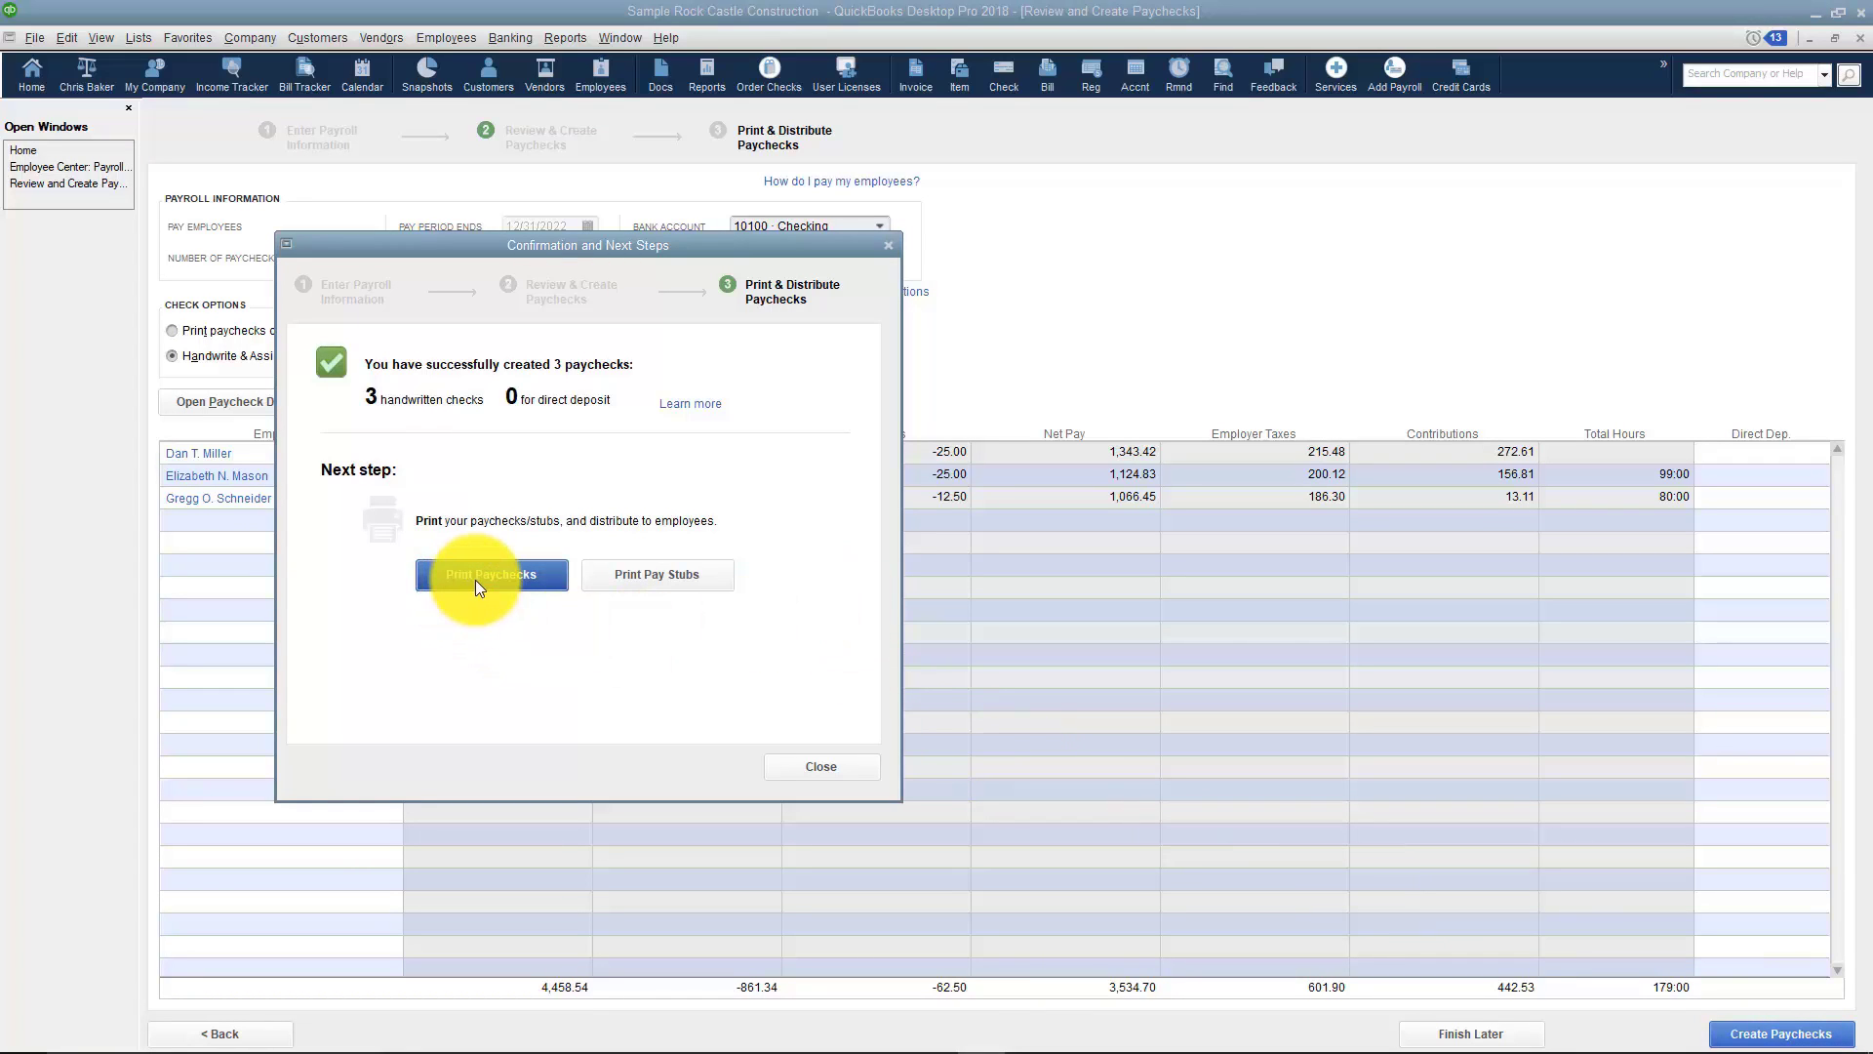
pyautogui.click(626, 575)
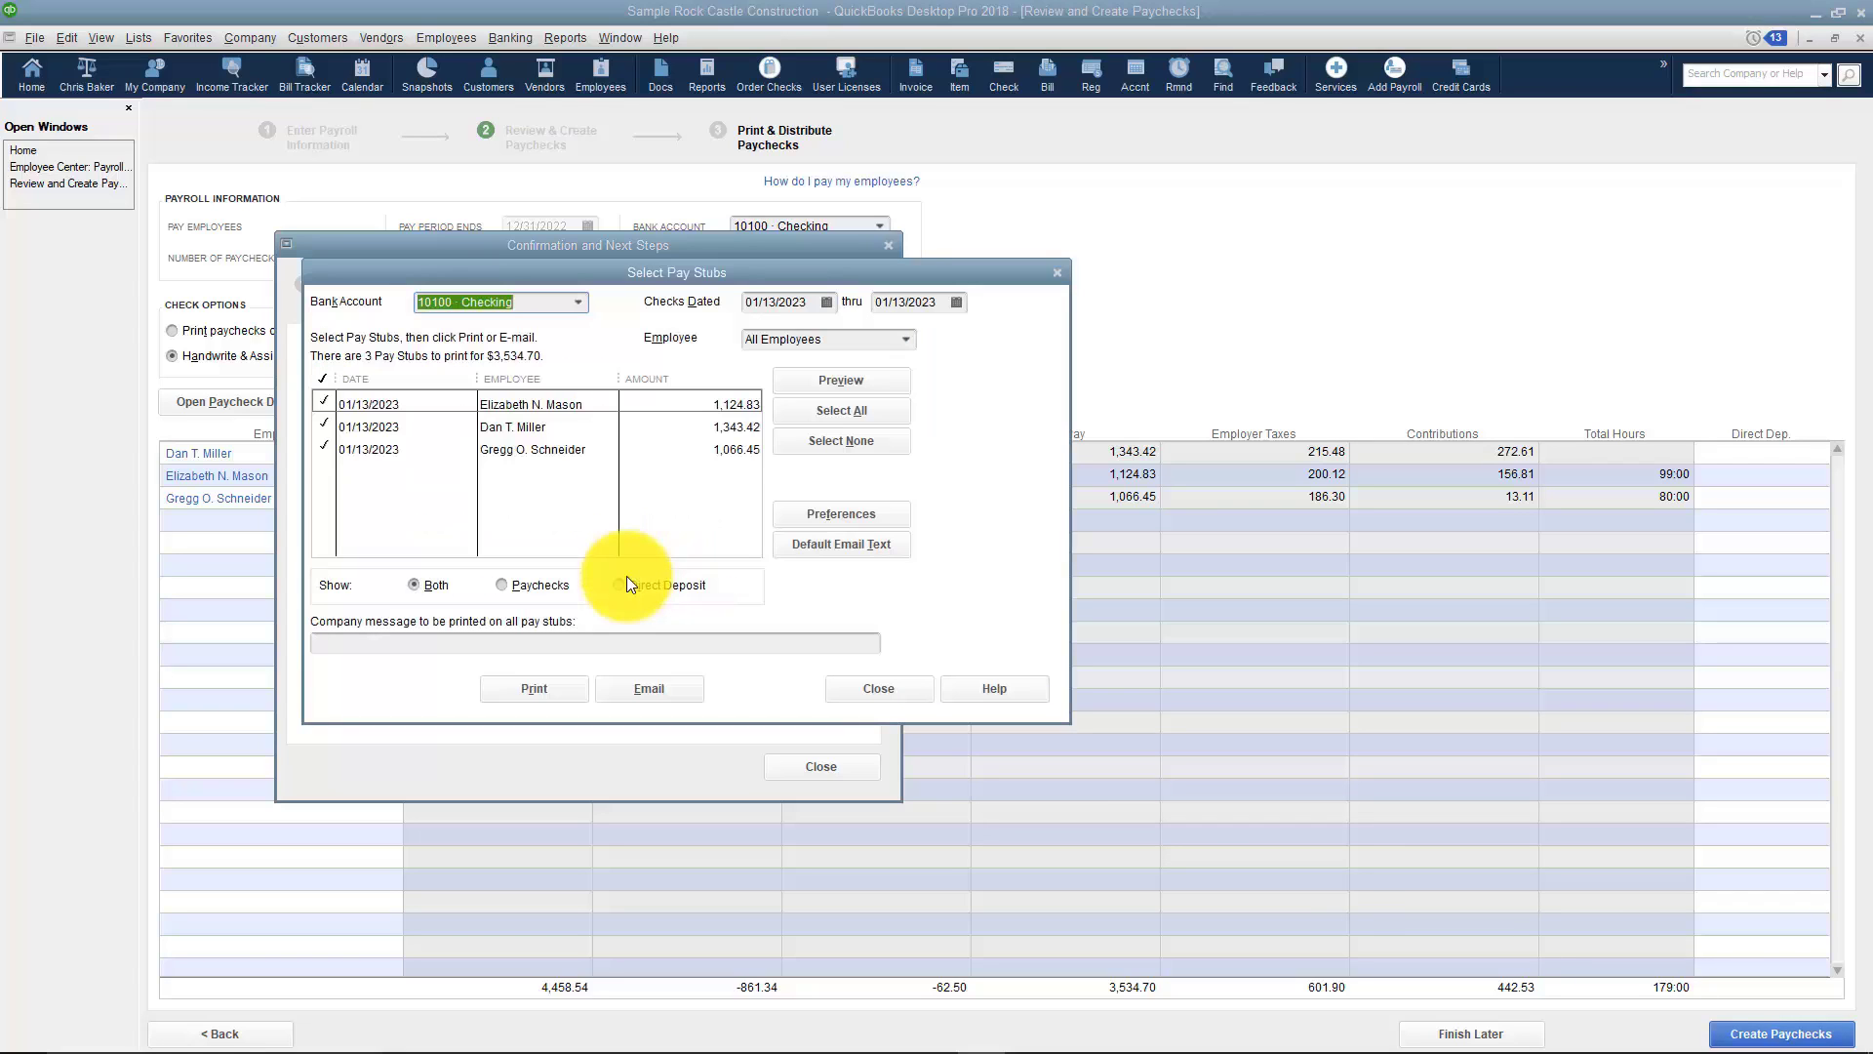
pyautogui.click(829, 387)
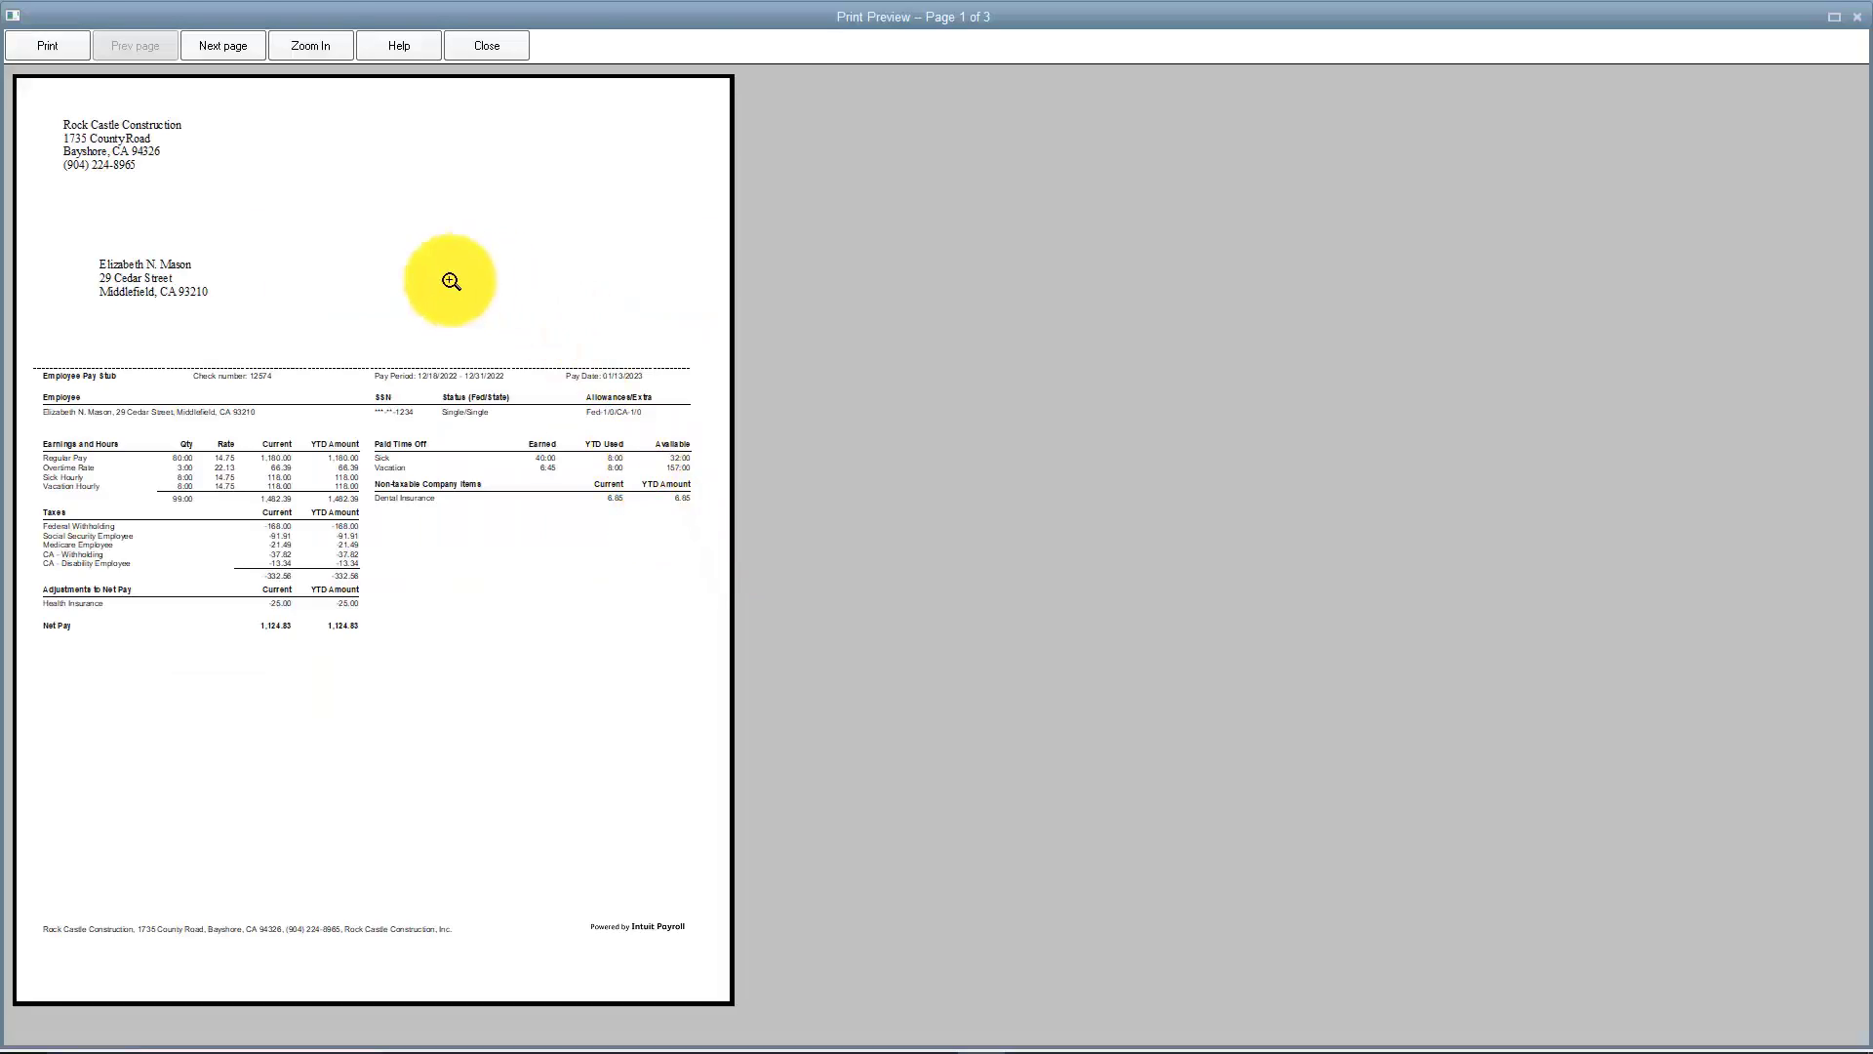
pyautogui.click(501, 430)
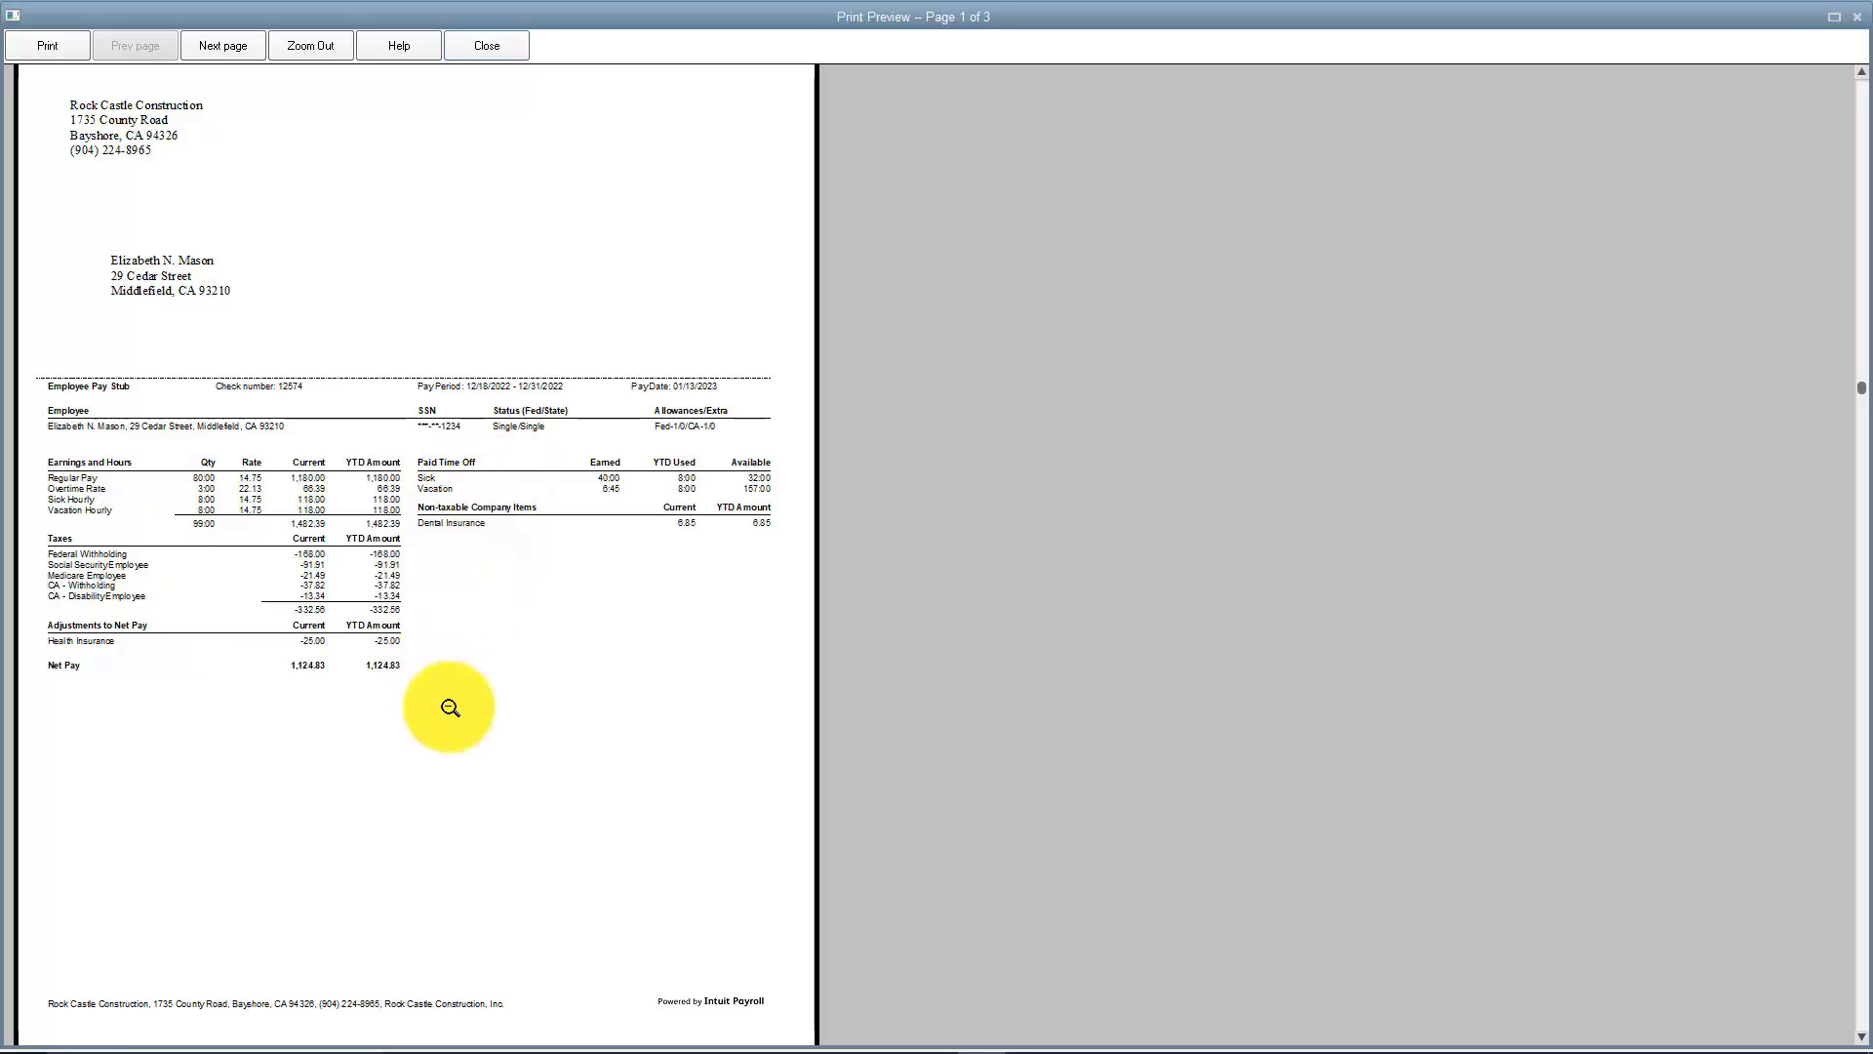
pyautogui.click(487, 46)
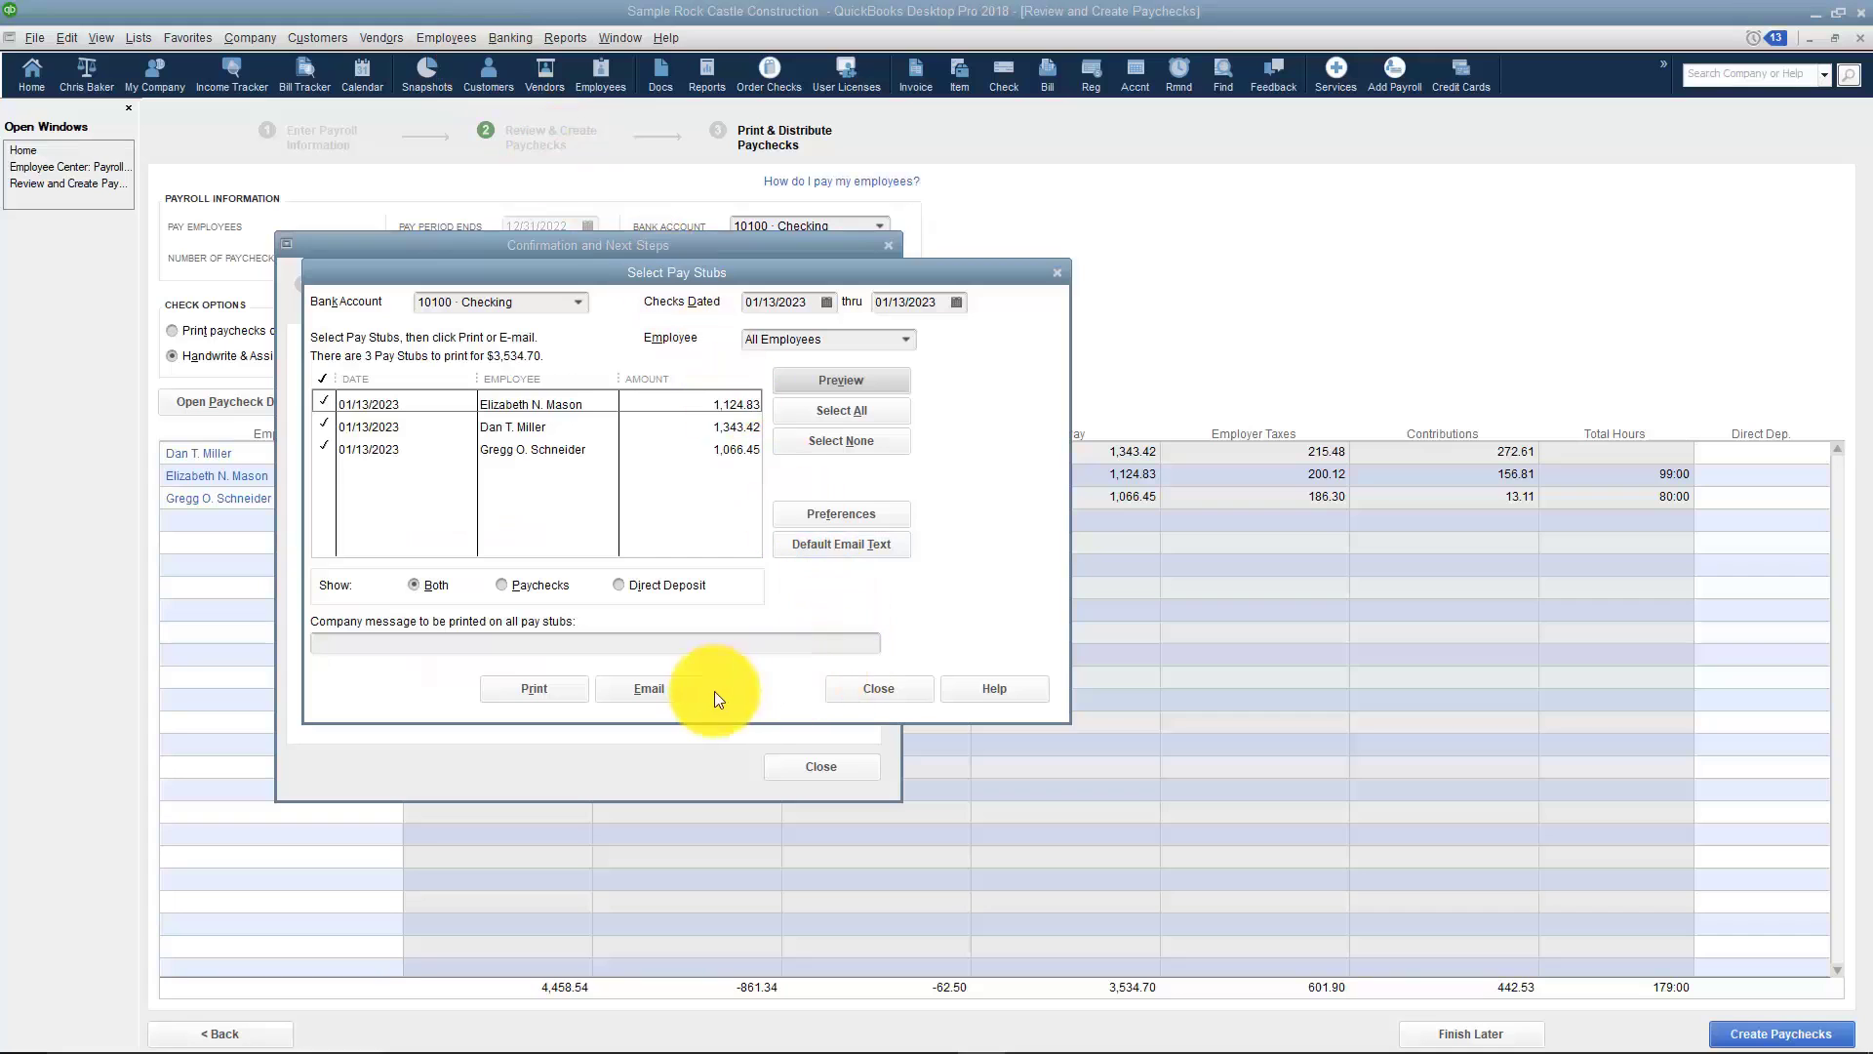
pyautogui.click(892, 698)
# Close the confirmation and open the 10100 Checking register from the Home page.
pyautogui.click(821, 766)
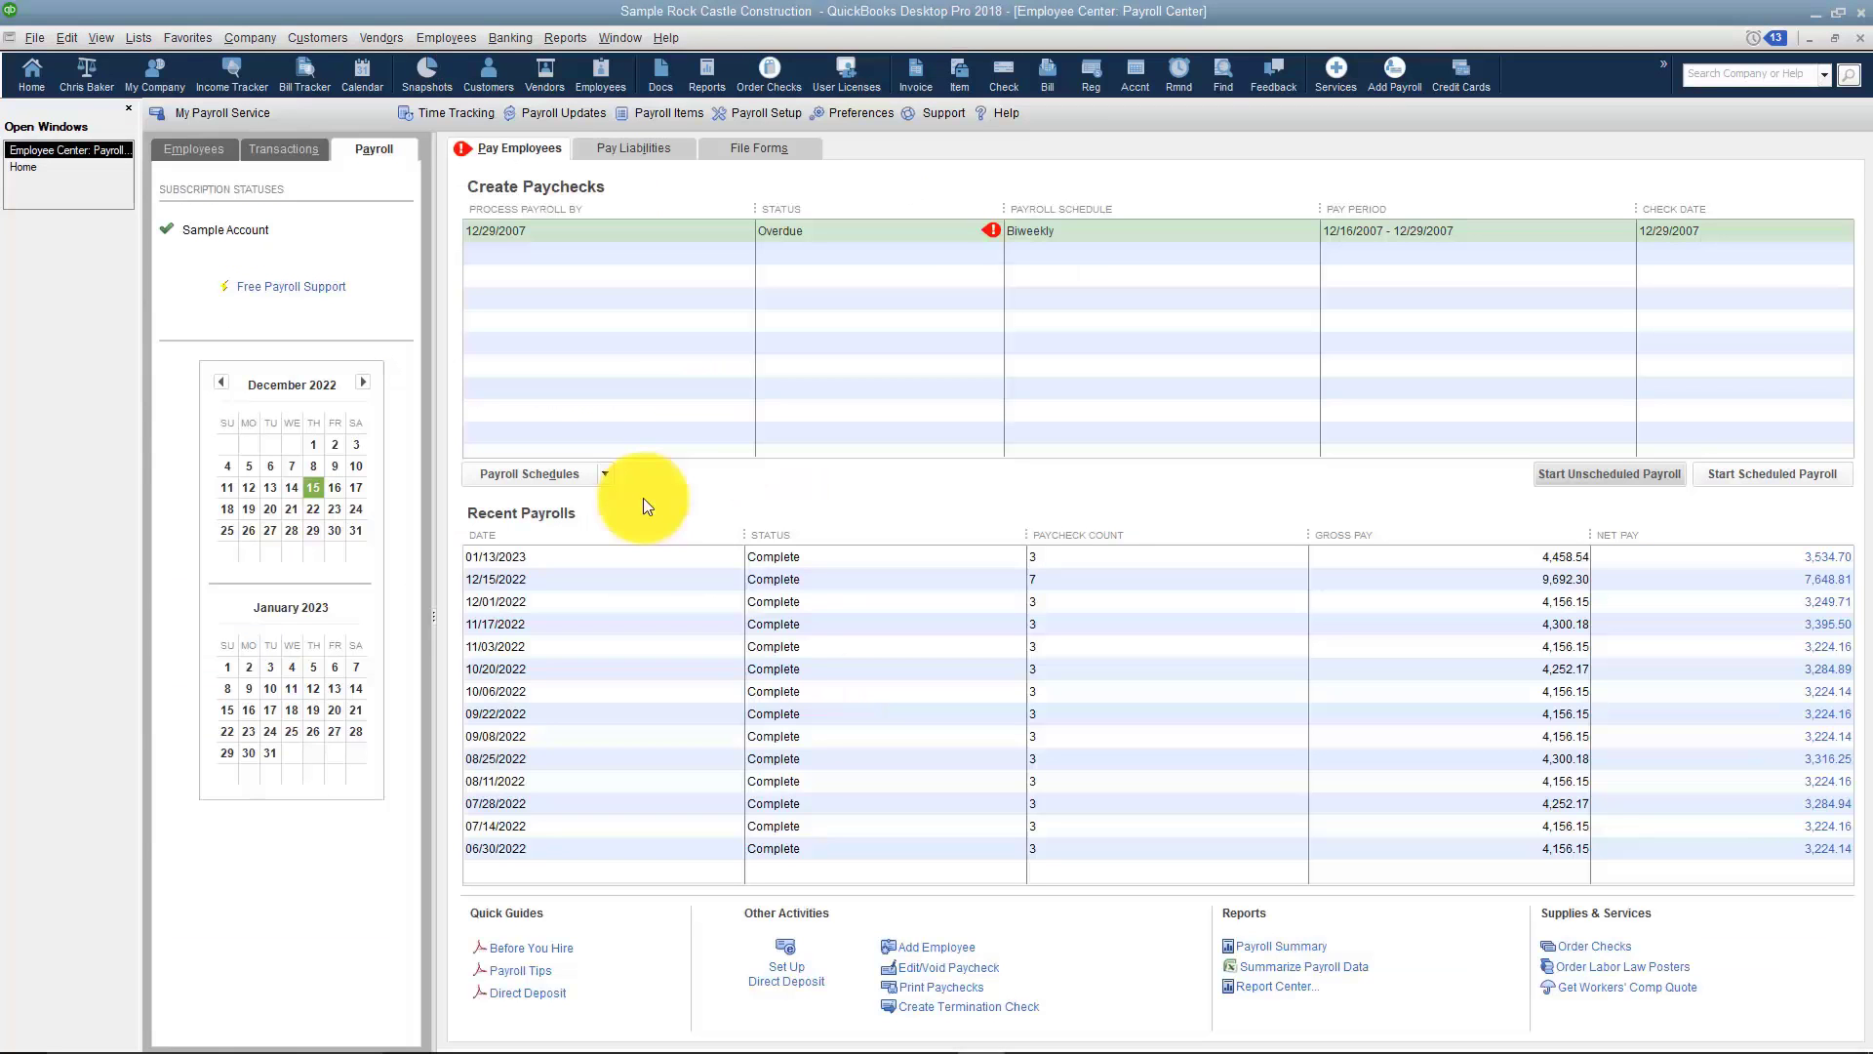
pyautogui.click(76, 168)
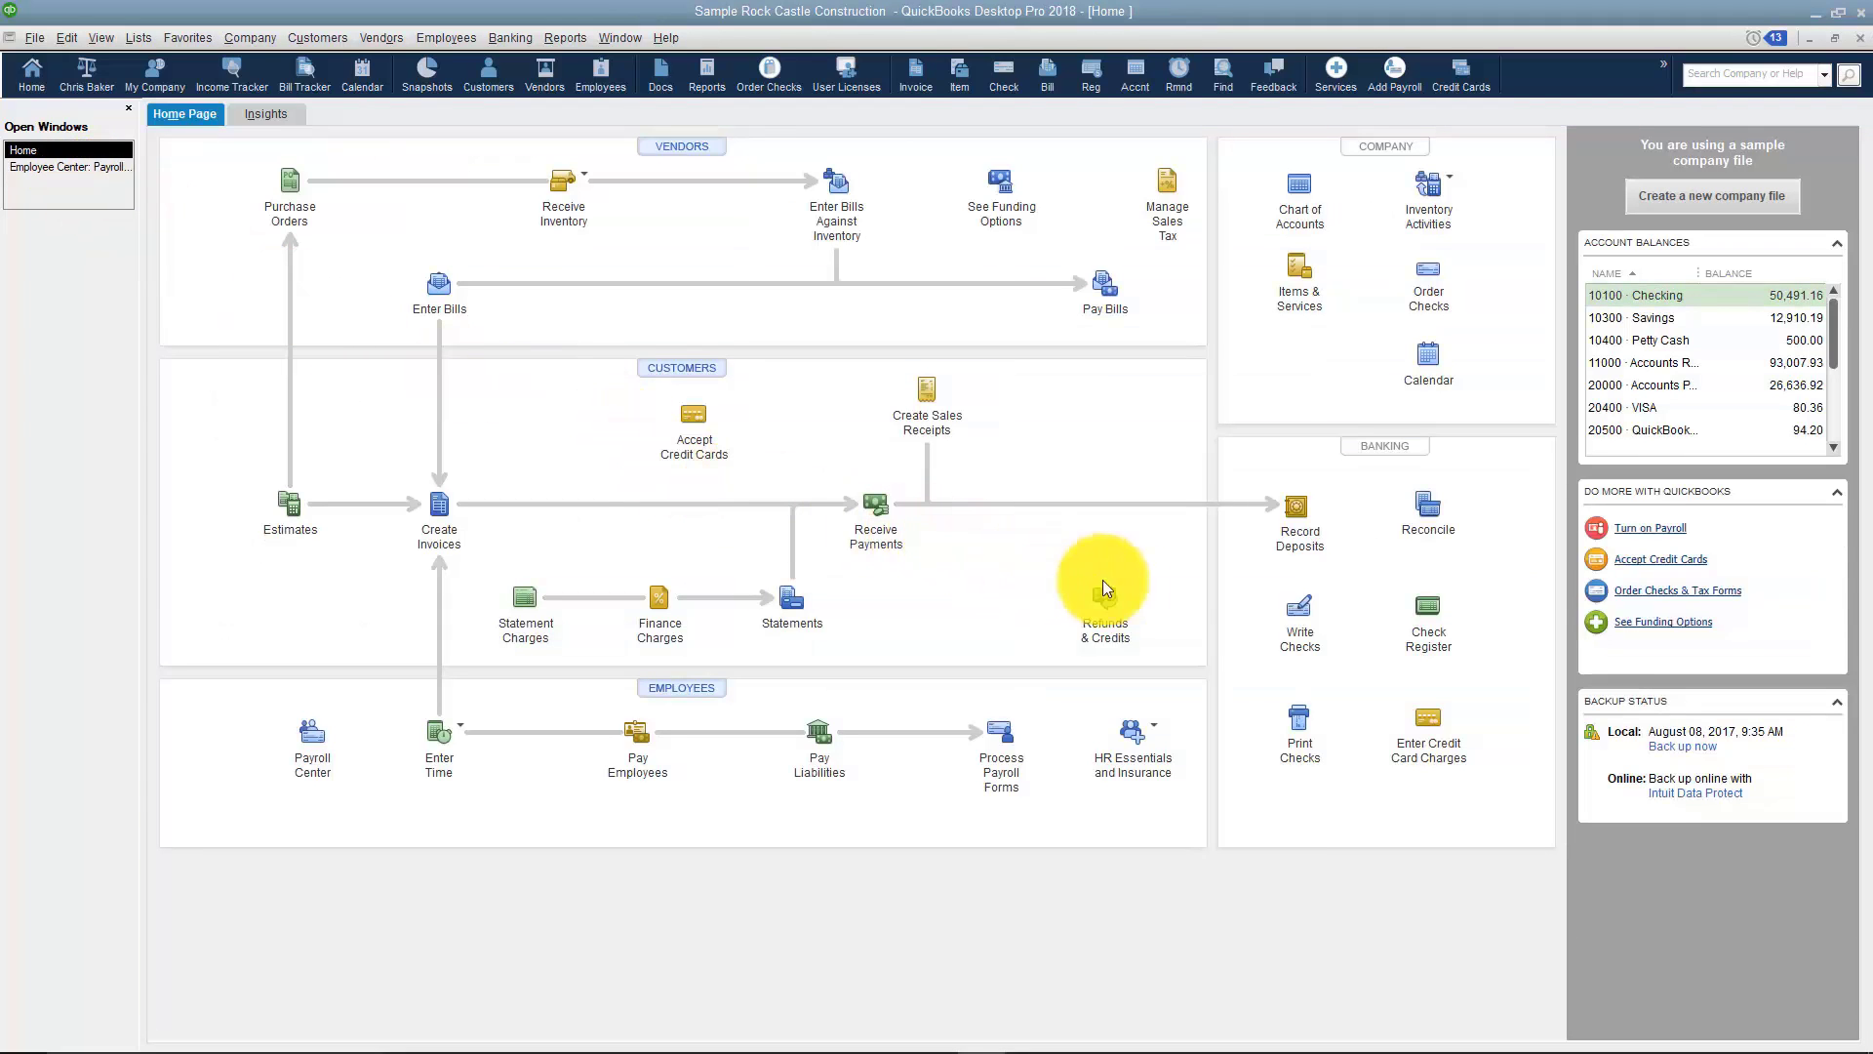
pyautogui.click(1424, 643)
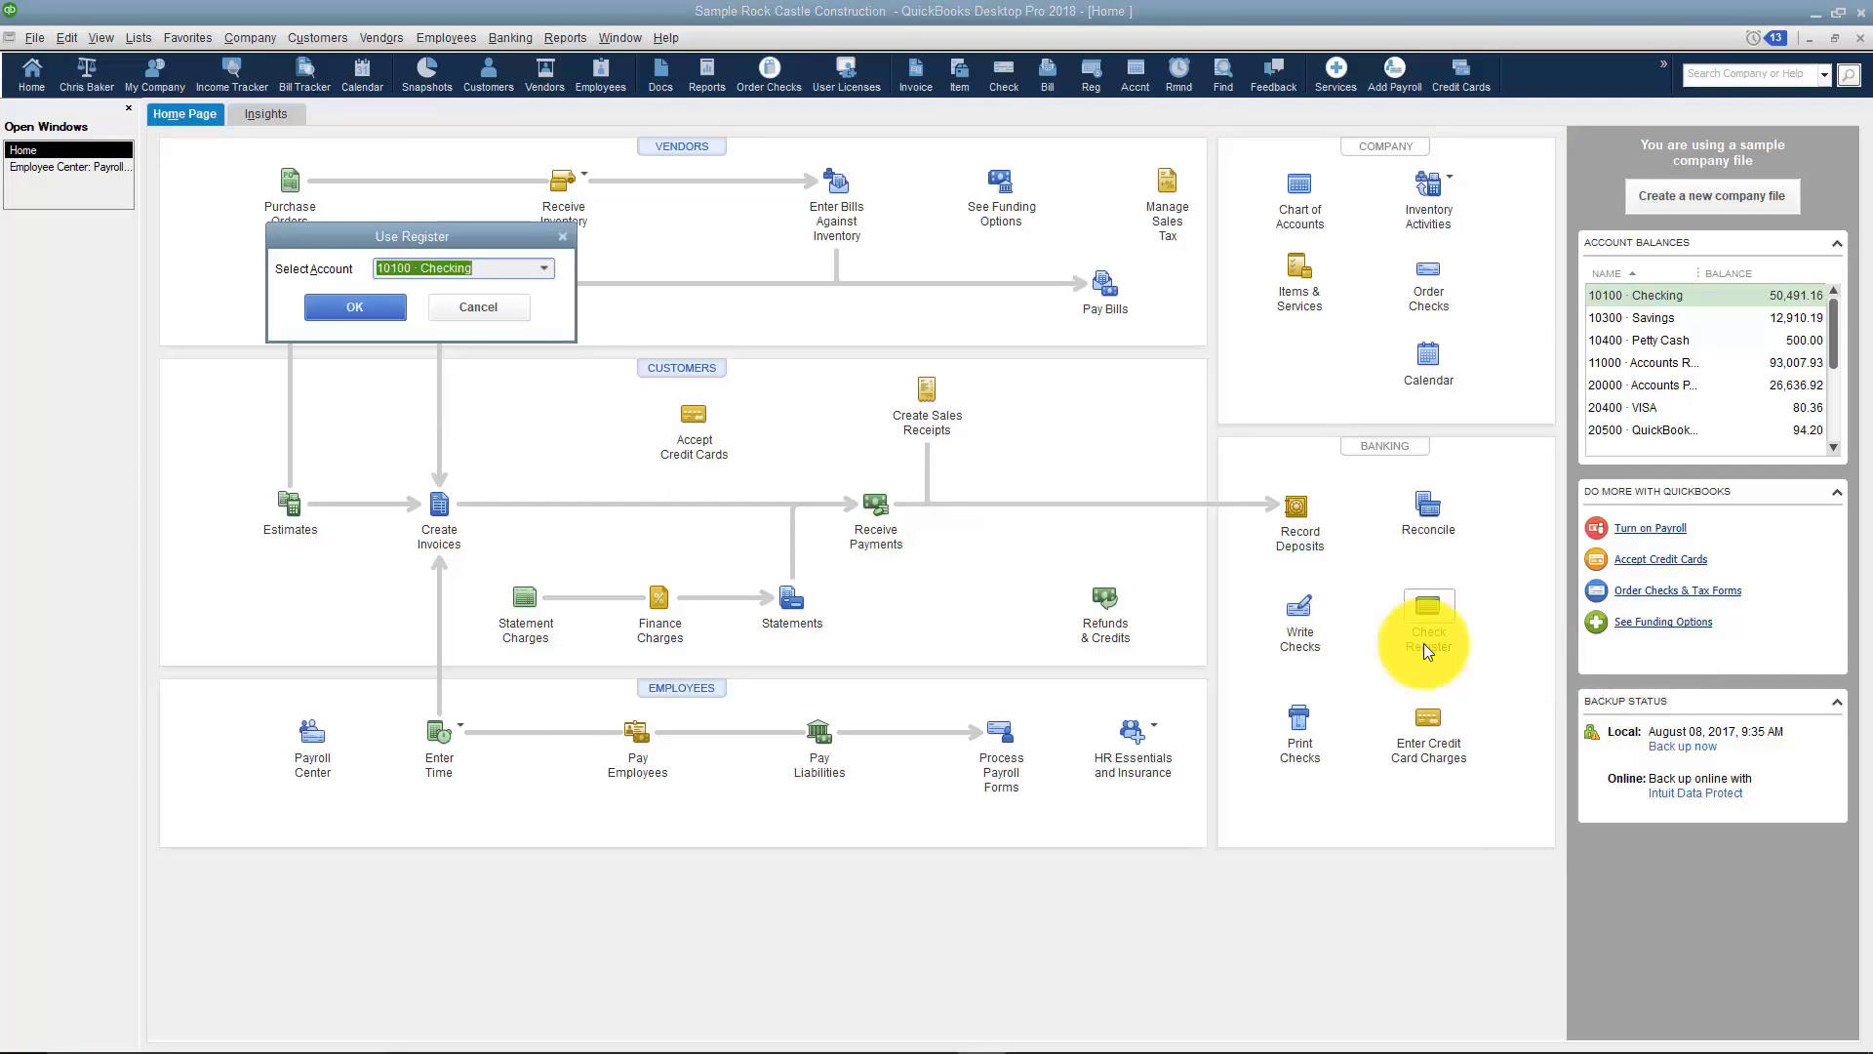
pyautogui.click(390, 307)
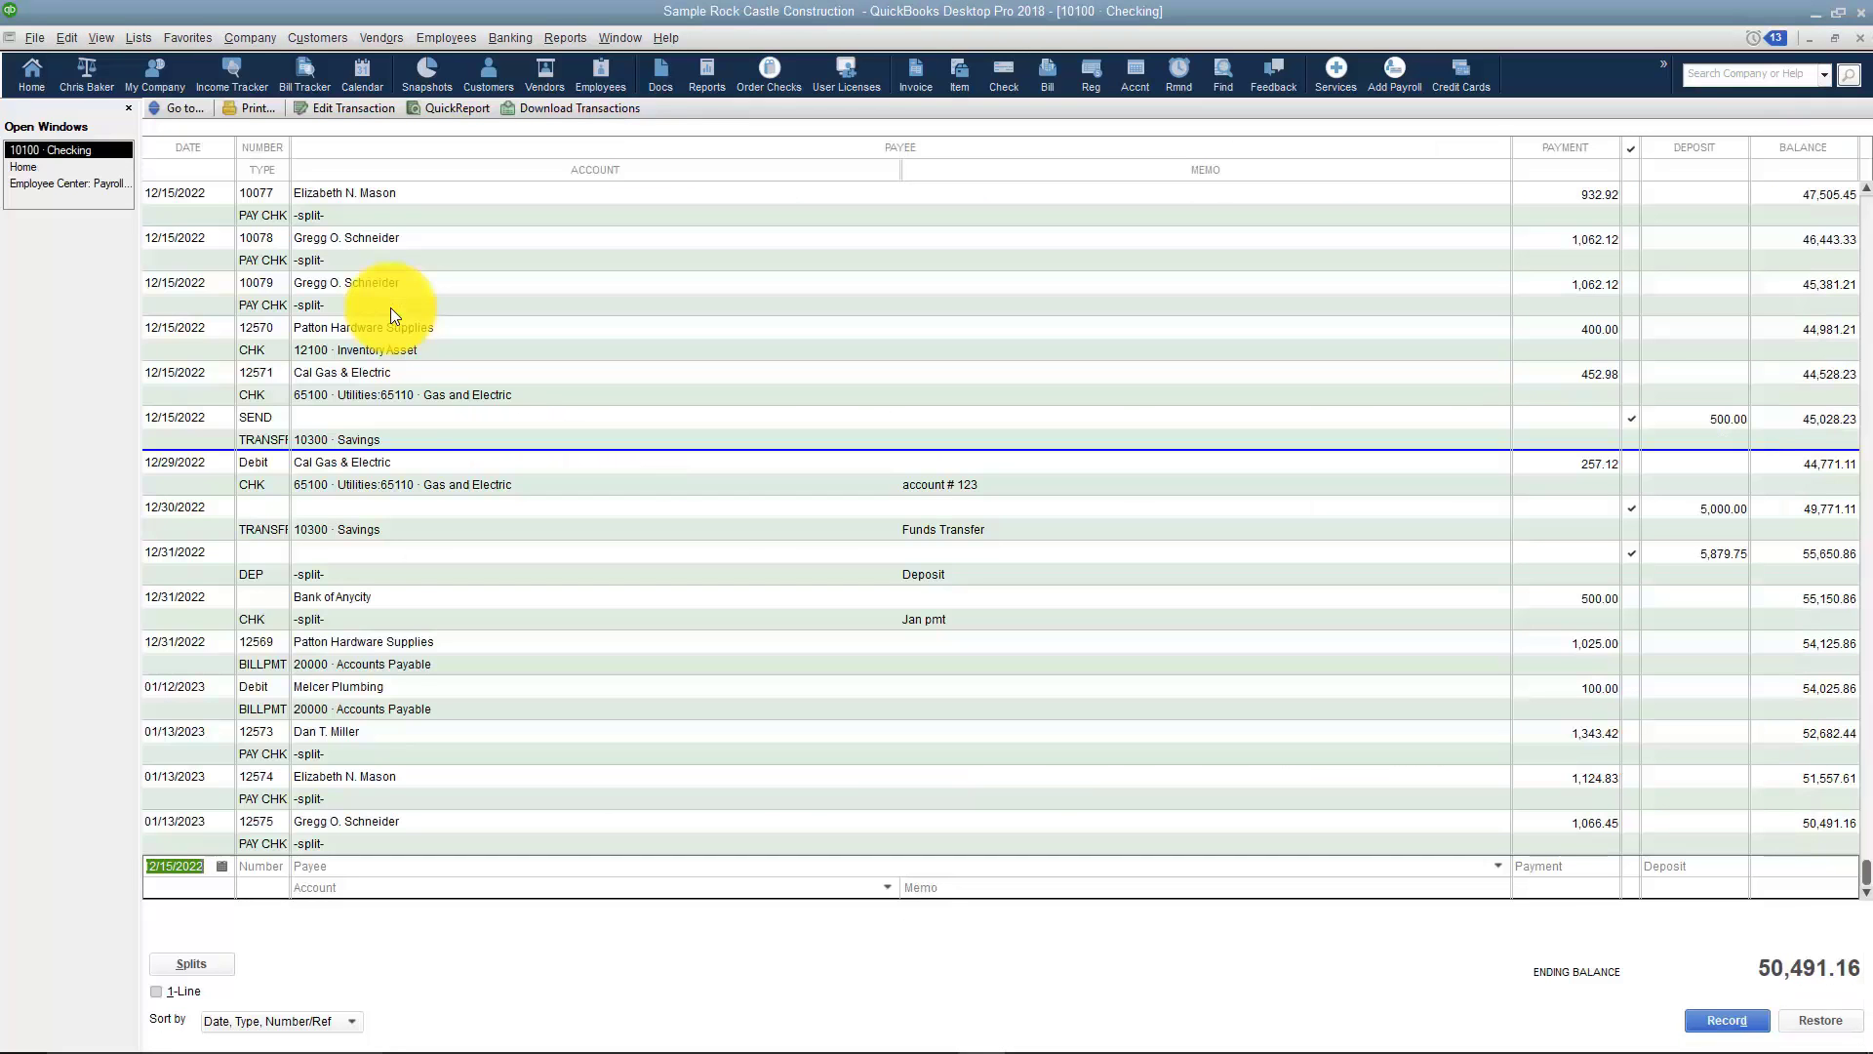
# Review paycheck entries 12575 through 12573 in the register, then return Home.
pyautogui.click(256, 839)
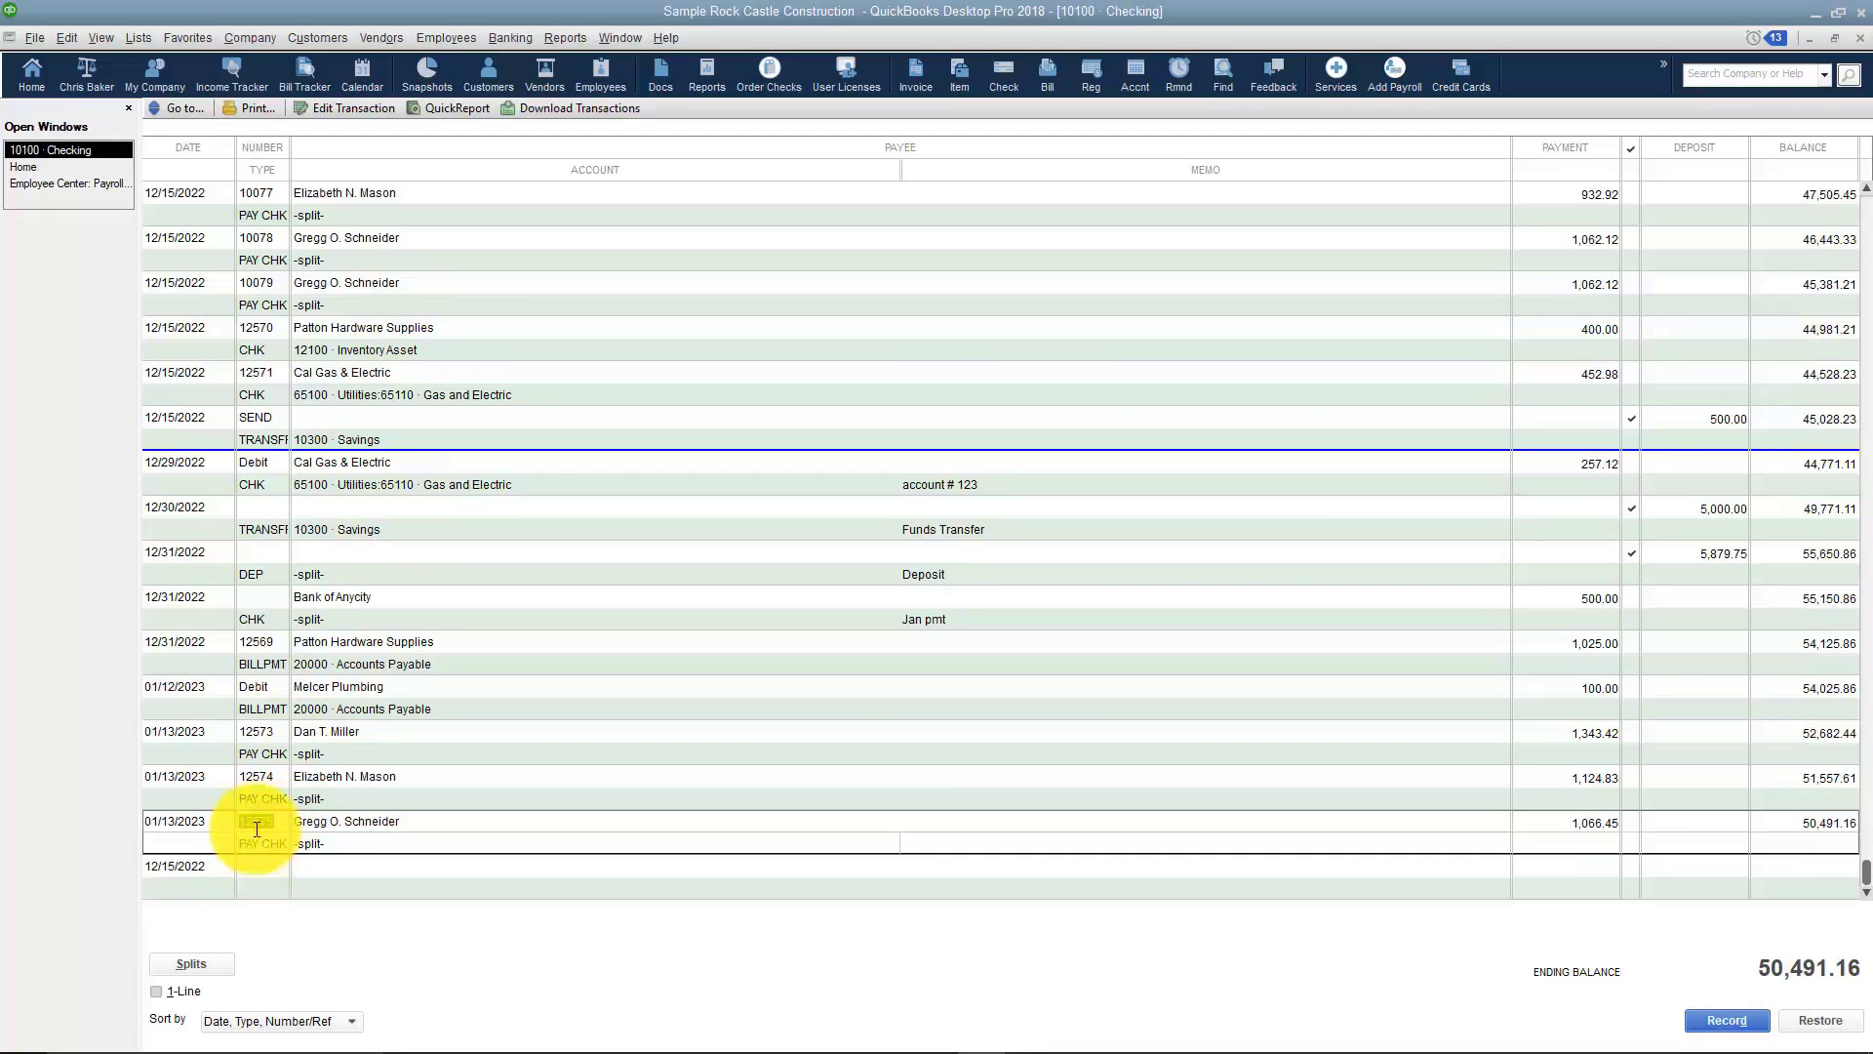
pyautogui.click(252, 800)
pyautogui.click(231, 747)
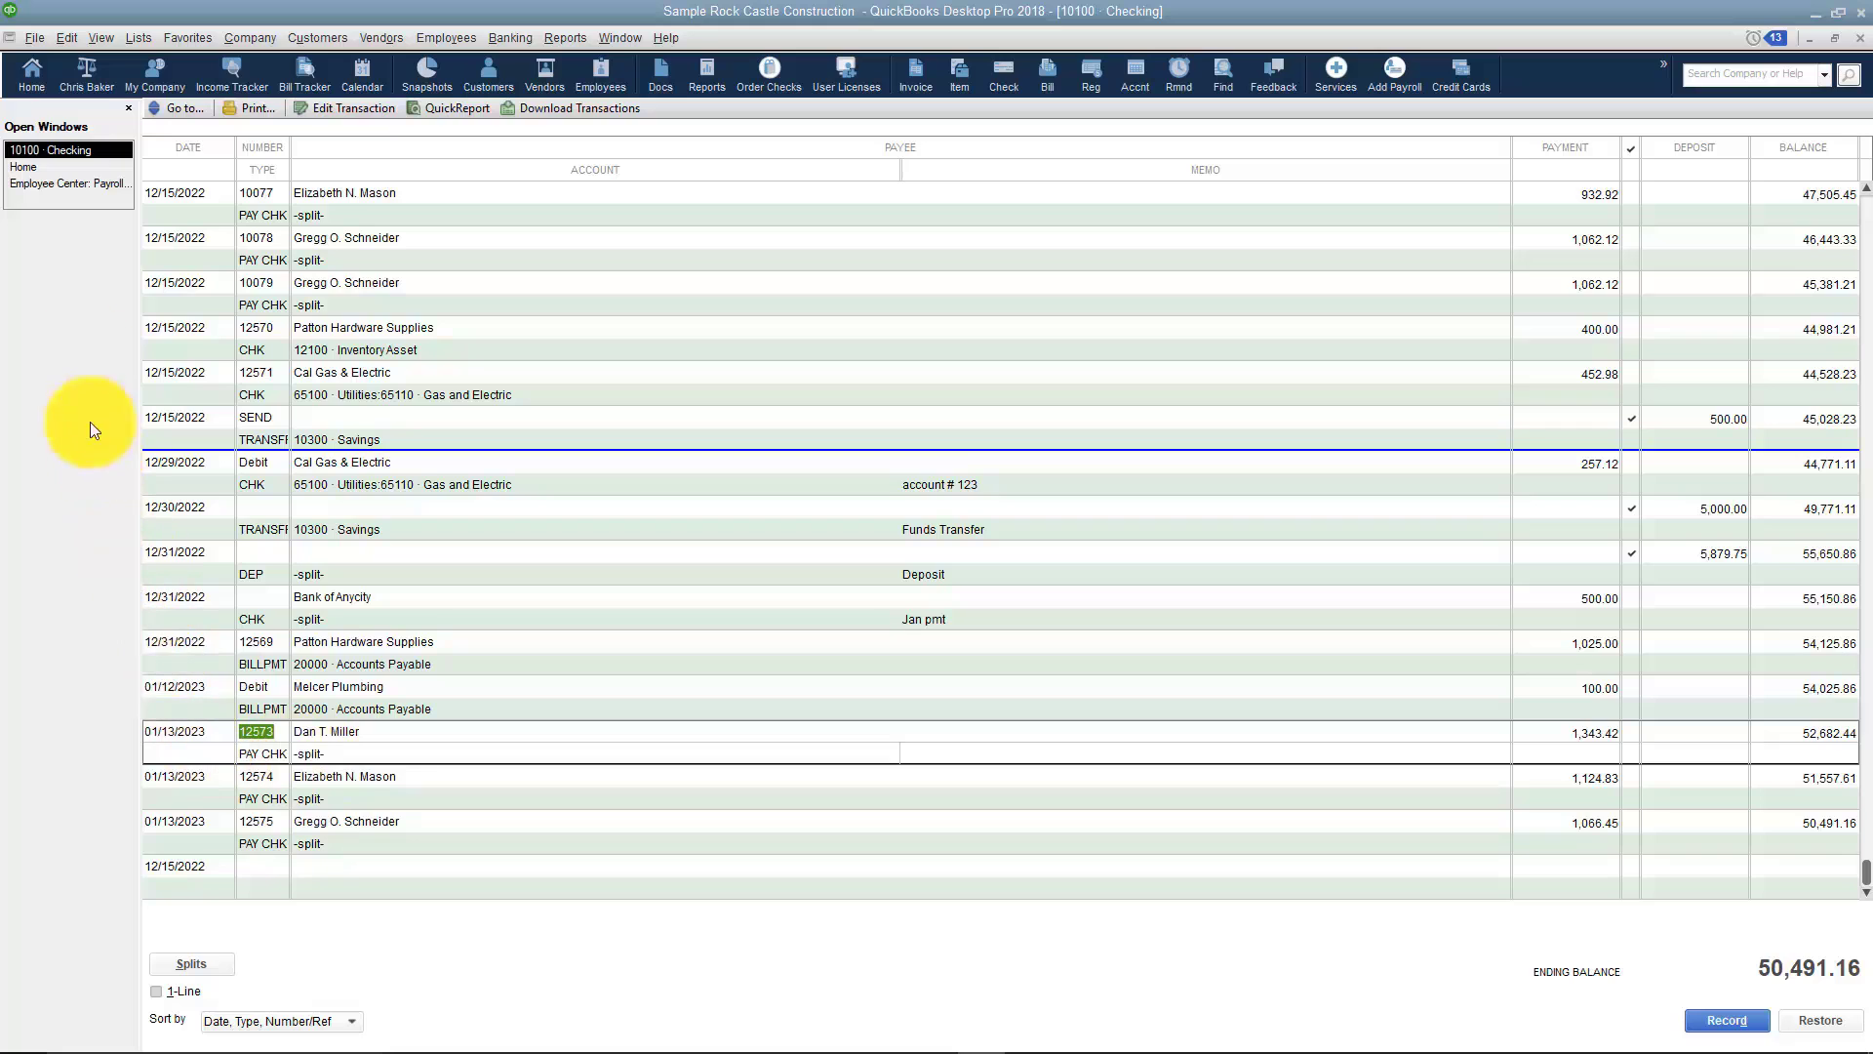
pyautogui.click(39, 167)
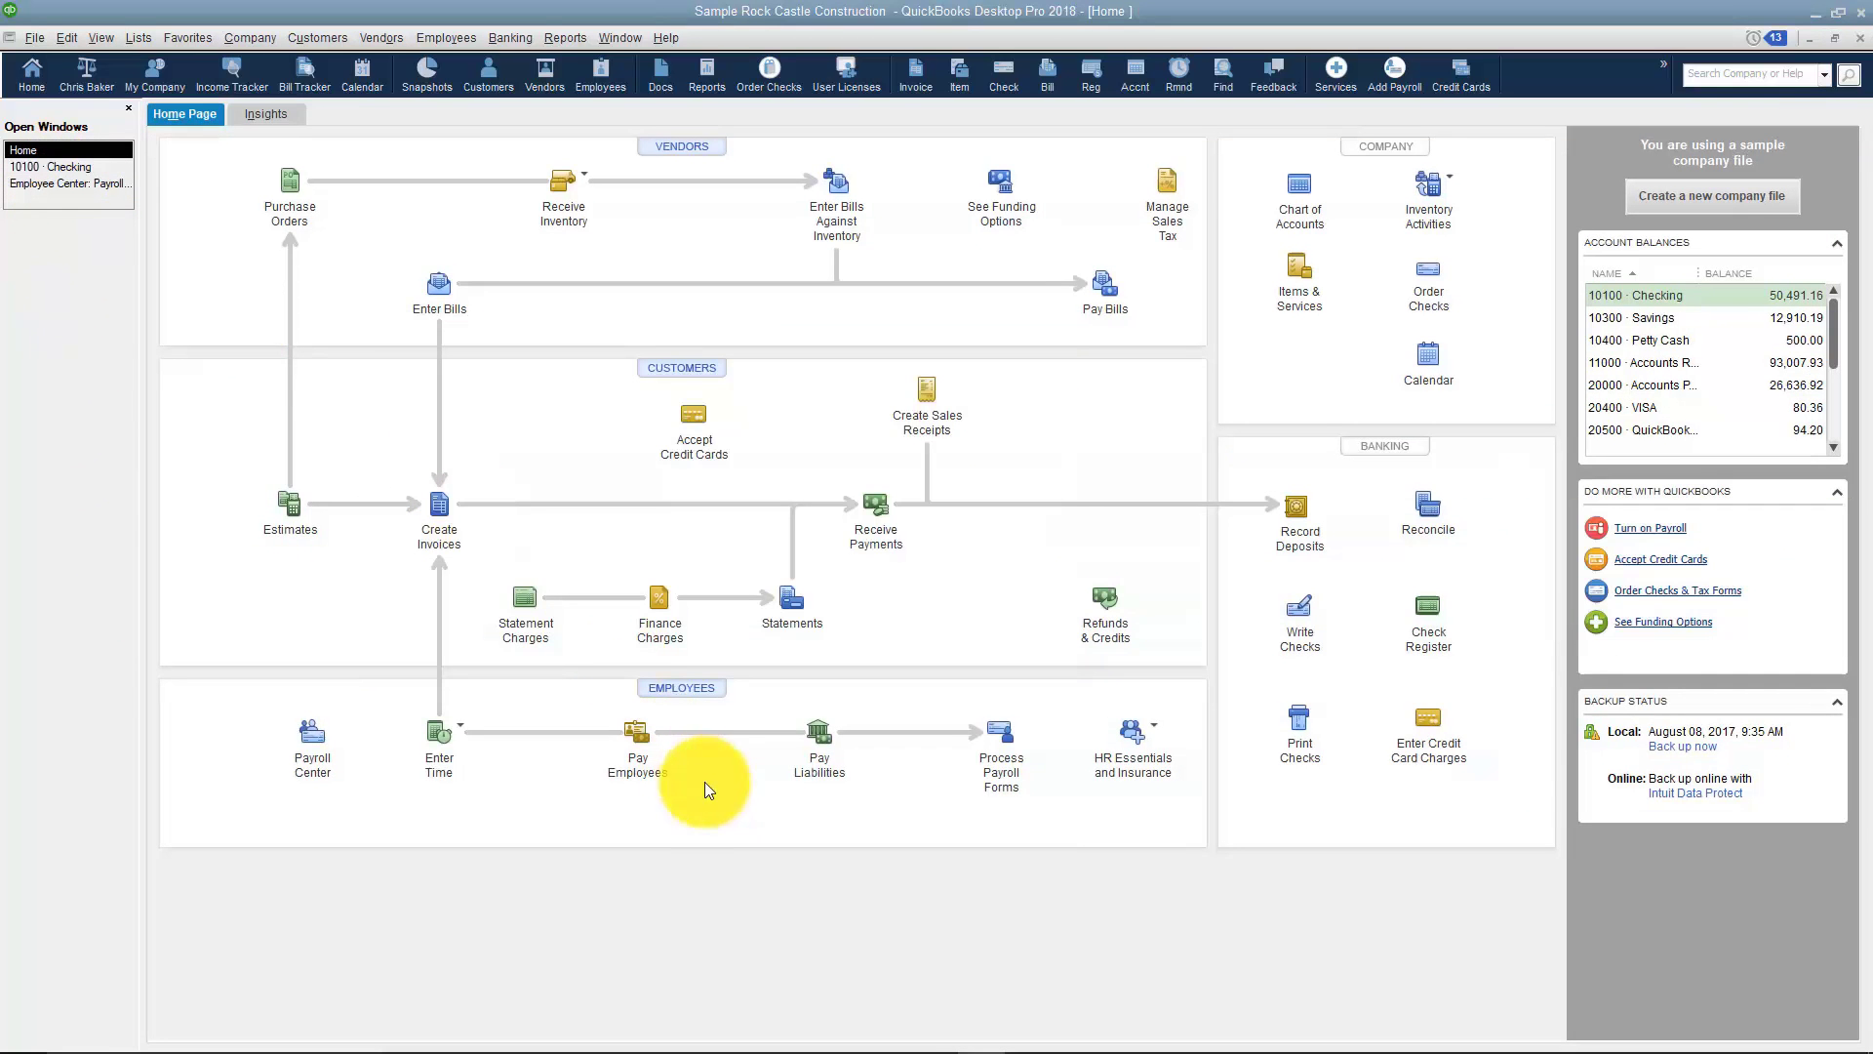